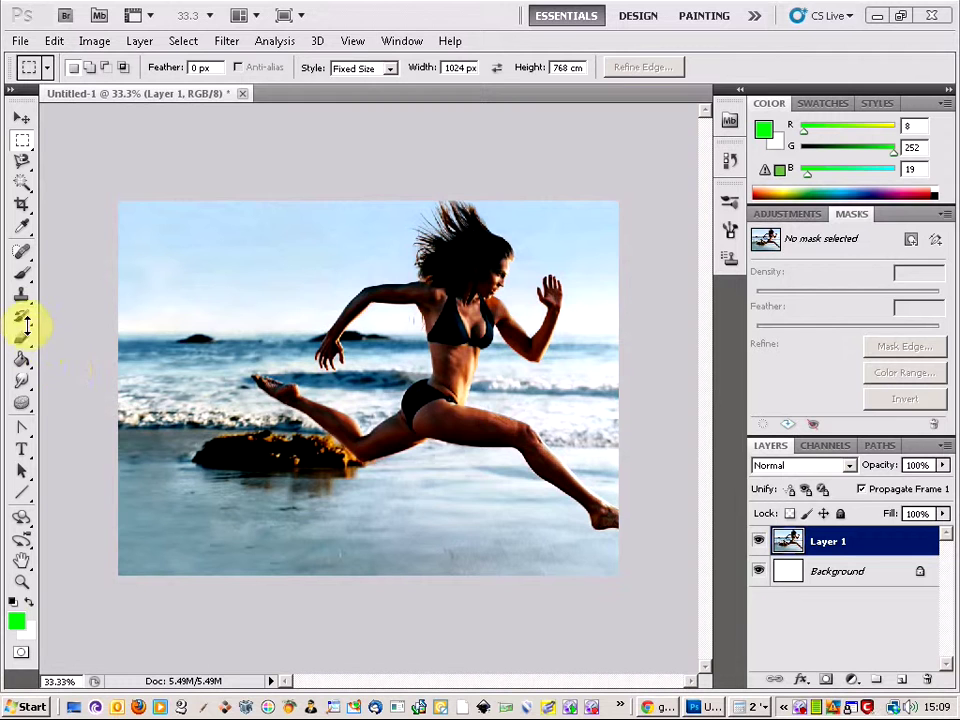
Step: Activate the Clone Stamp tool with a soft round 60 px brush at 0% hardness for retouching the beach rock
drag(21, 298, 70, 300)
click(76, 299)
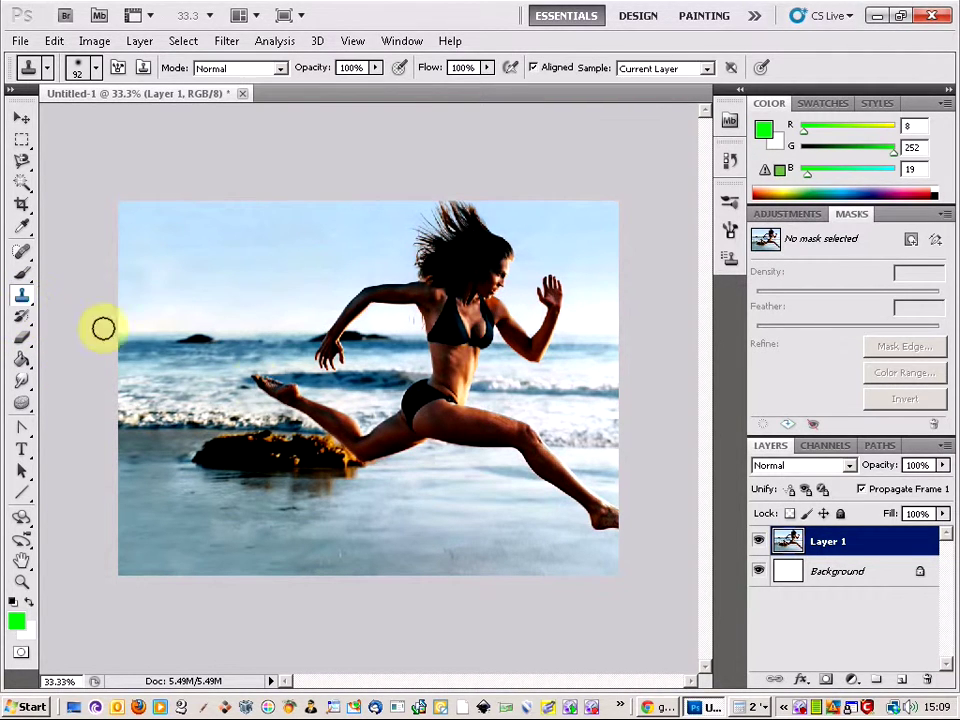
scroll(360, 496, up, 2)
scroll(318, 492, up, 1)
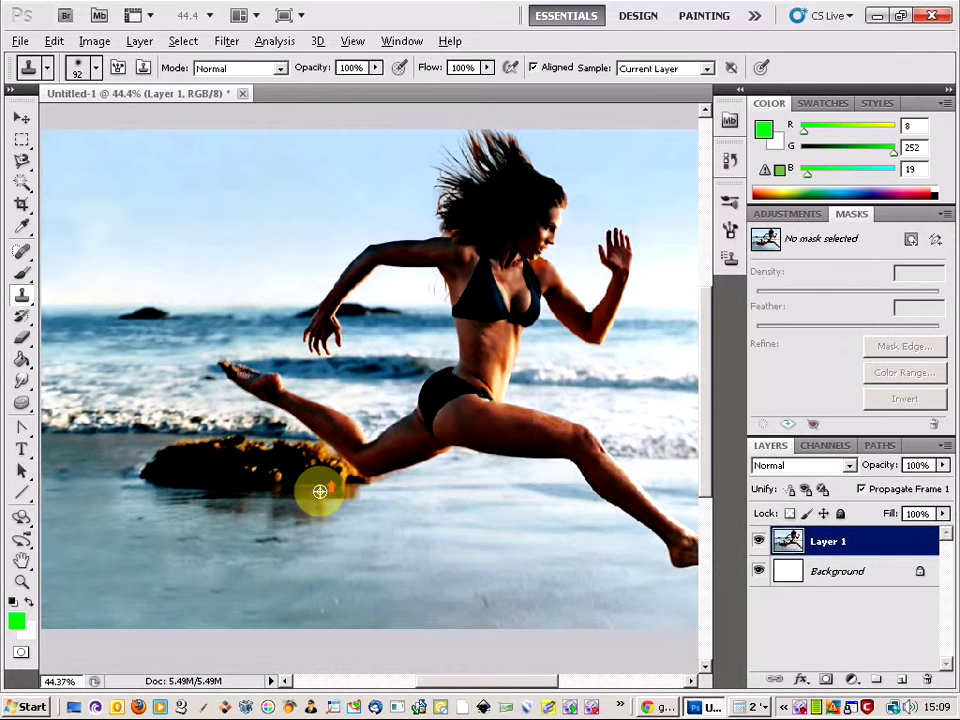
drag(450, 678, 454, 686)
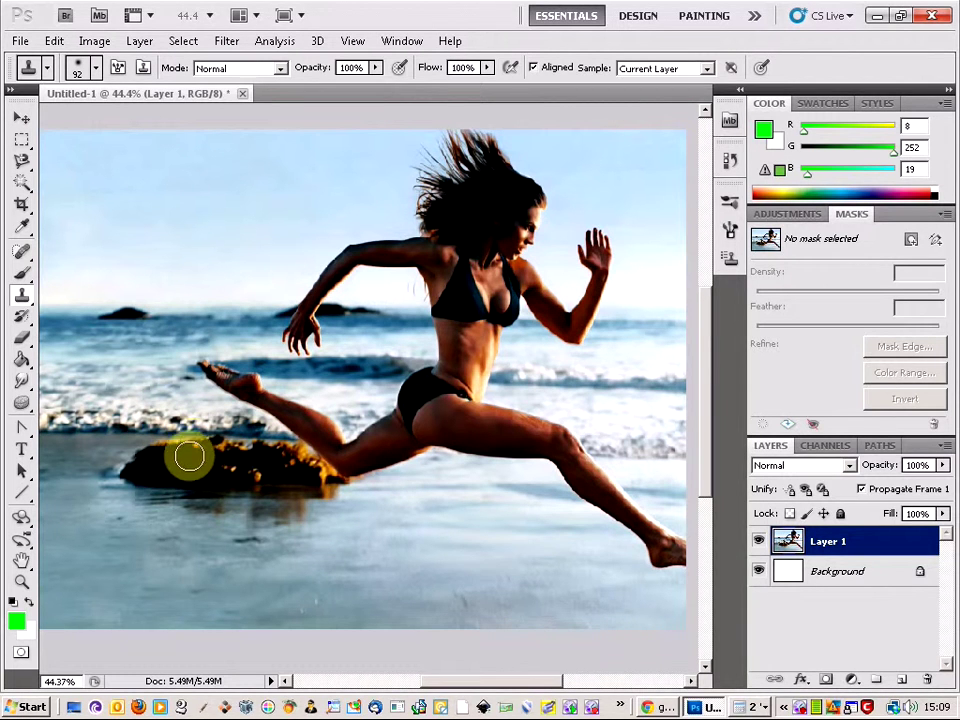
drag(489, 690, 476, 694)
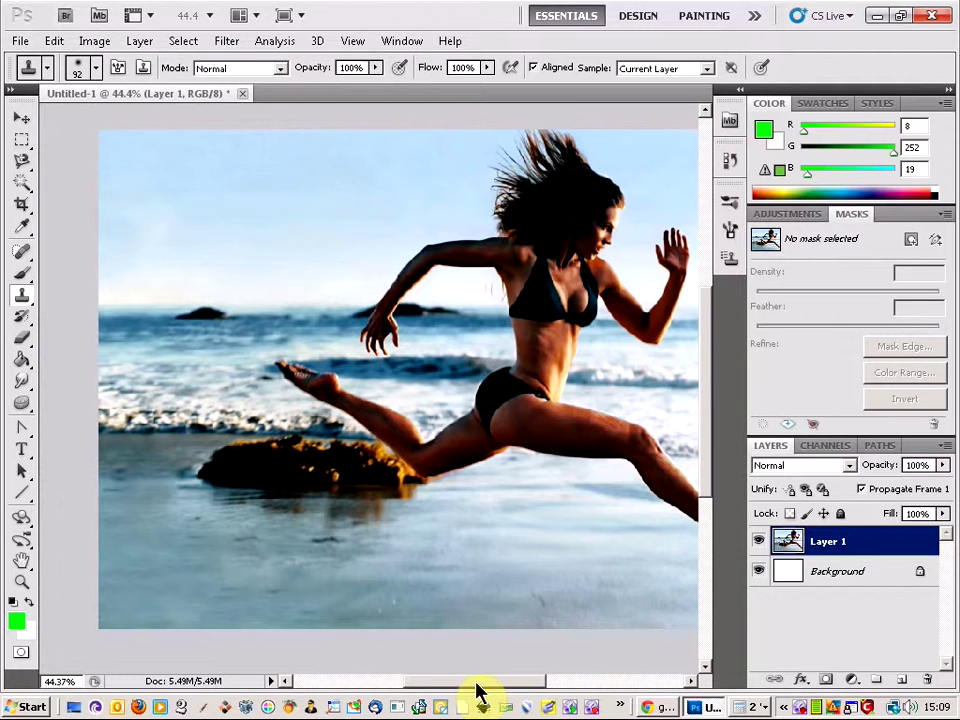
right_click(20, 293)
click(76, 297)
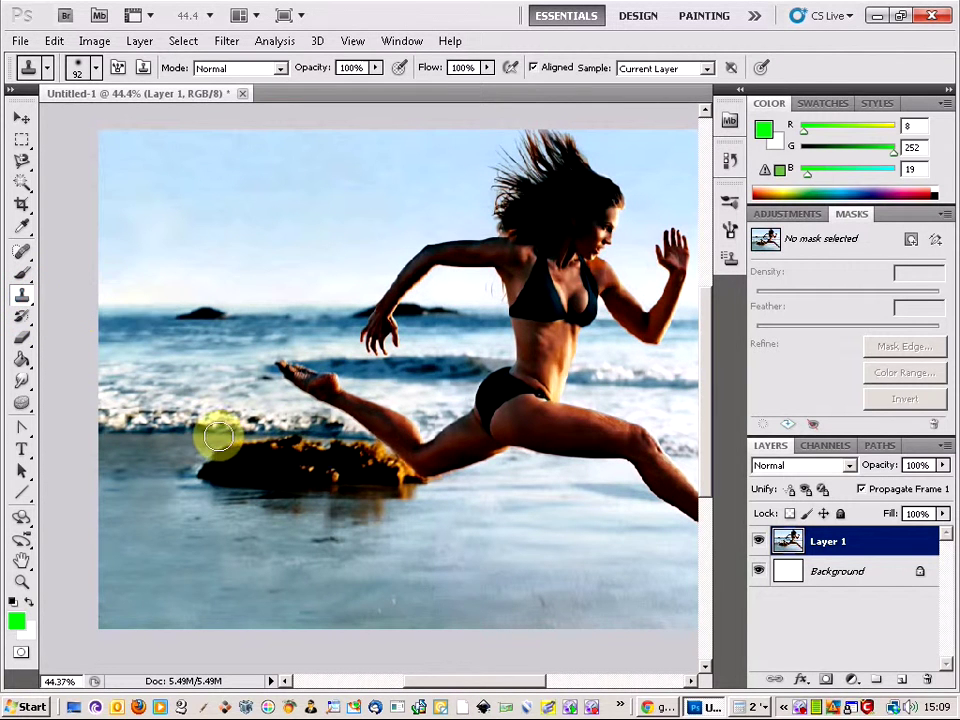
scroll(228, 456, up, 2)
scroll(228, 456, up, 1)
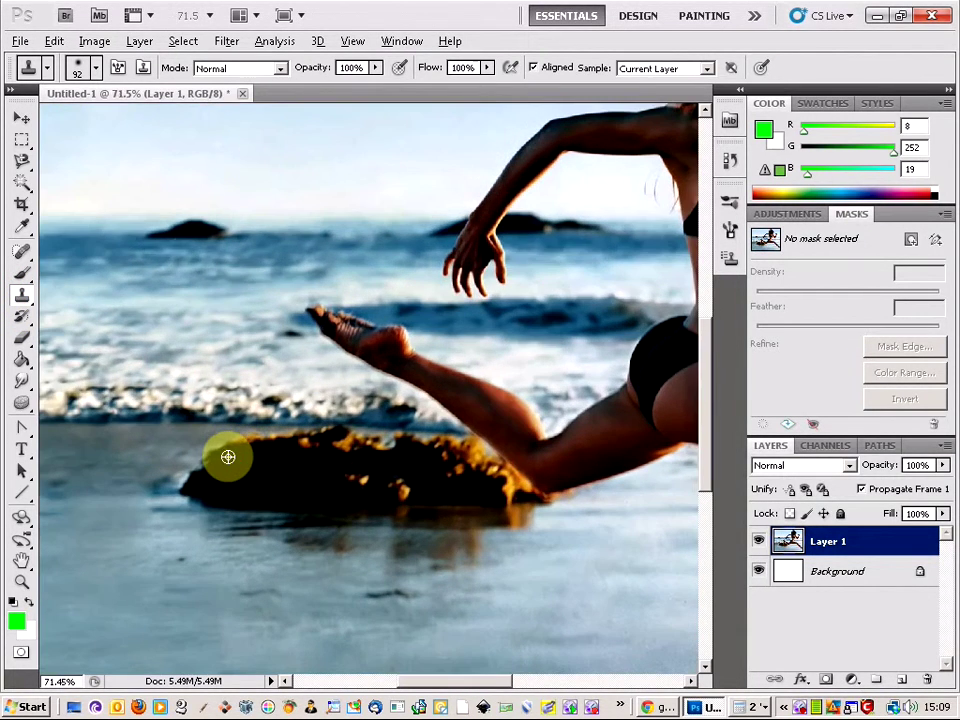
click(96, 70)
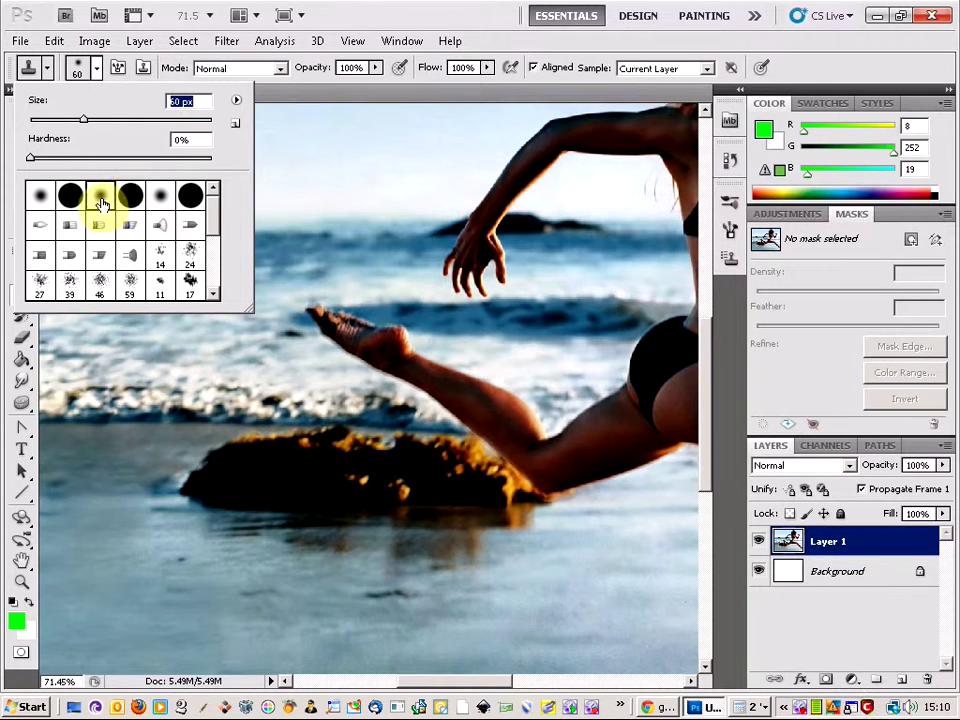
click(307, 91)
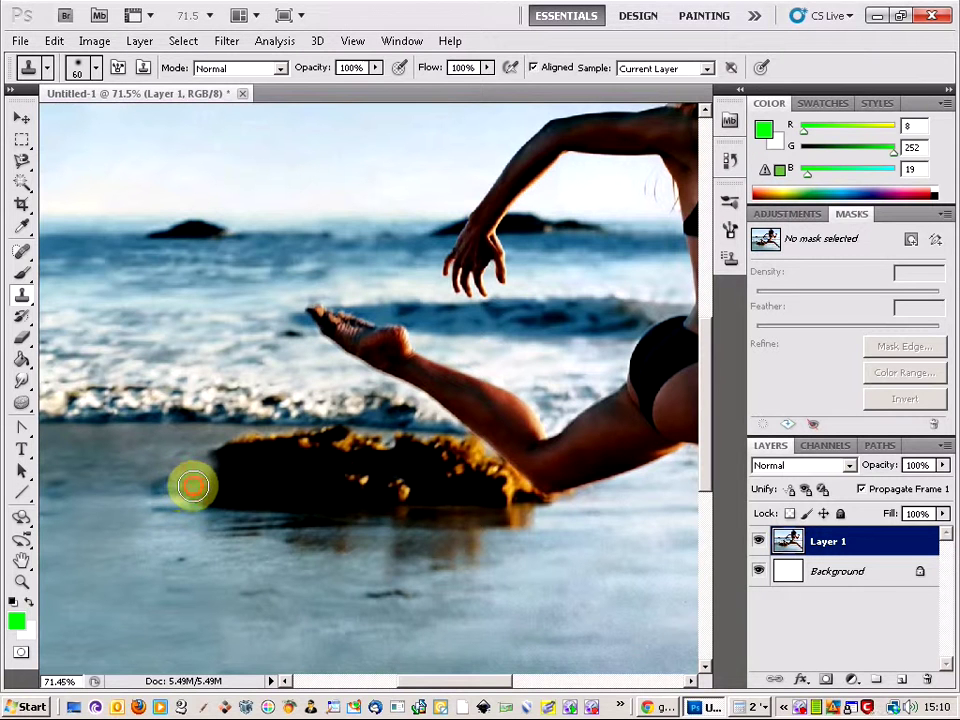
Step: Clone nearby wet sand over the left end of the rock, resampling beside the edge between strokes
mouse_move(193, 486)
mouse_down()
mouse_move(206, 498)
mouse_move(186, 493)
mouse_up()
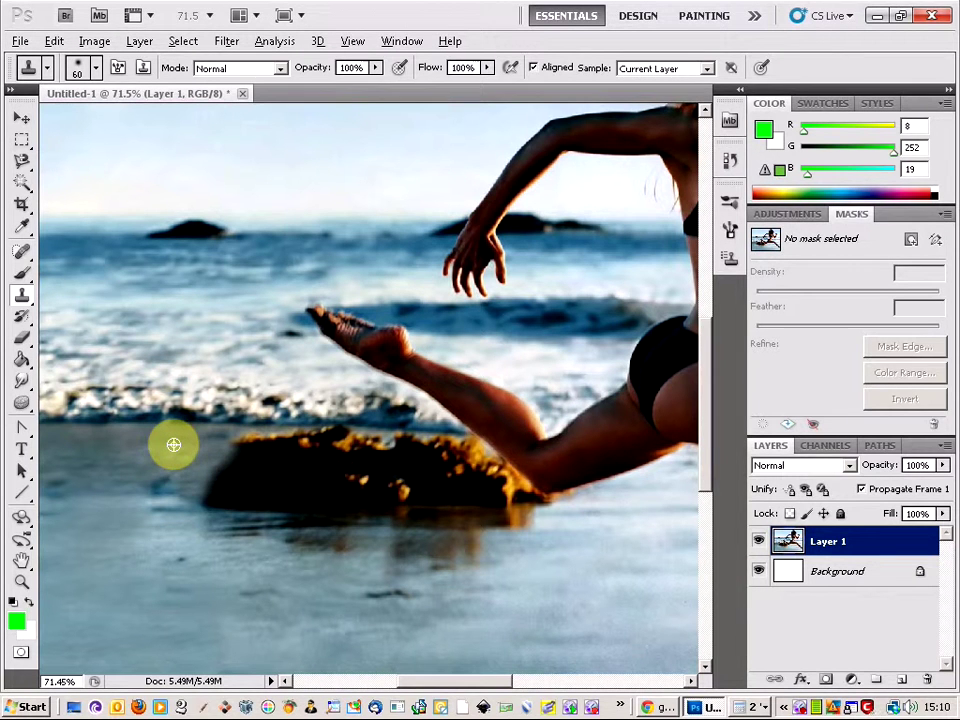
drag(170, 444, 158, 444)
alt+click(161, 444)
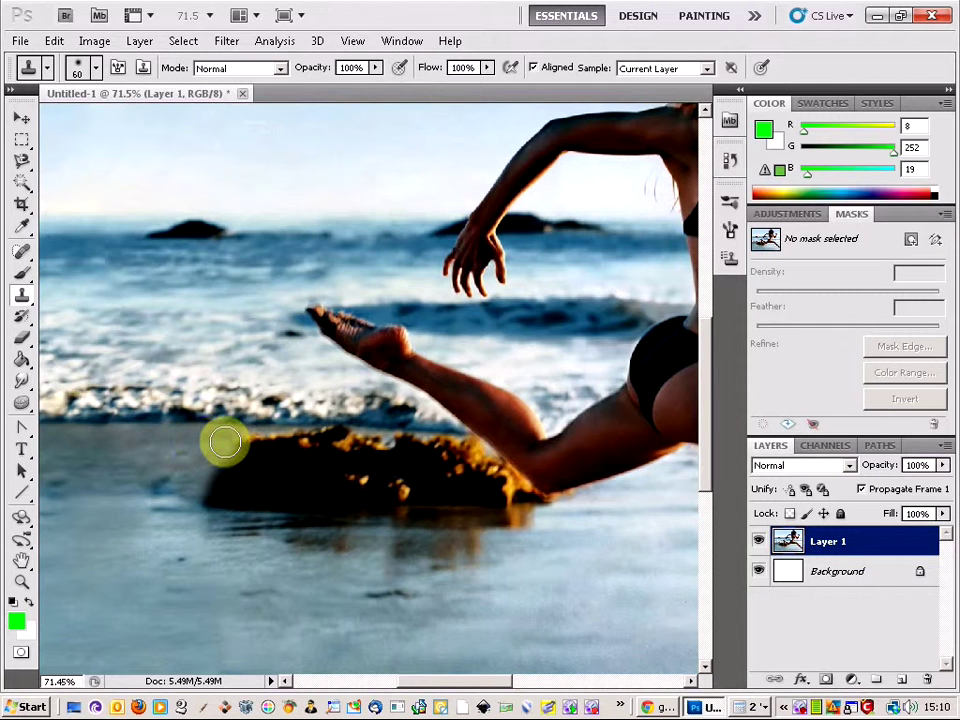
mouse_move(239, 444)
mouse_down()
mouse_move(184, 450)
mouse_move(229, 457)
mouse_move(214, 493)
mouse_move(199, 444)
mouse_move(183, 462)
mouse_move(184, 477)
mouse_move(212, 501)
mouse_move(237, 501)
mouse_move(246, 467)
mouse_up()
alt+click(190, 449)
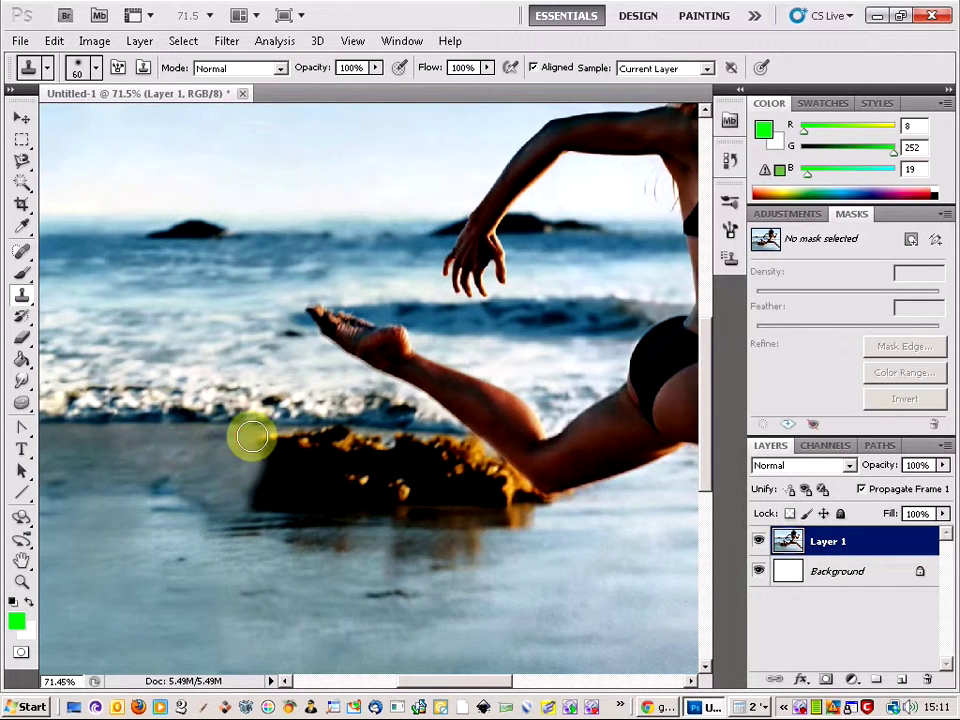
drag(254, 440, 281, 446)
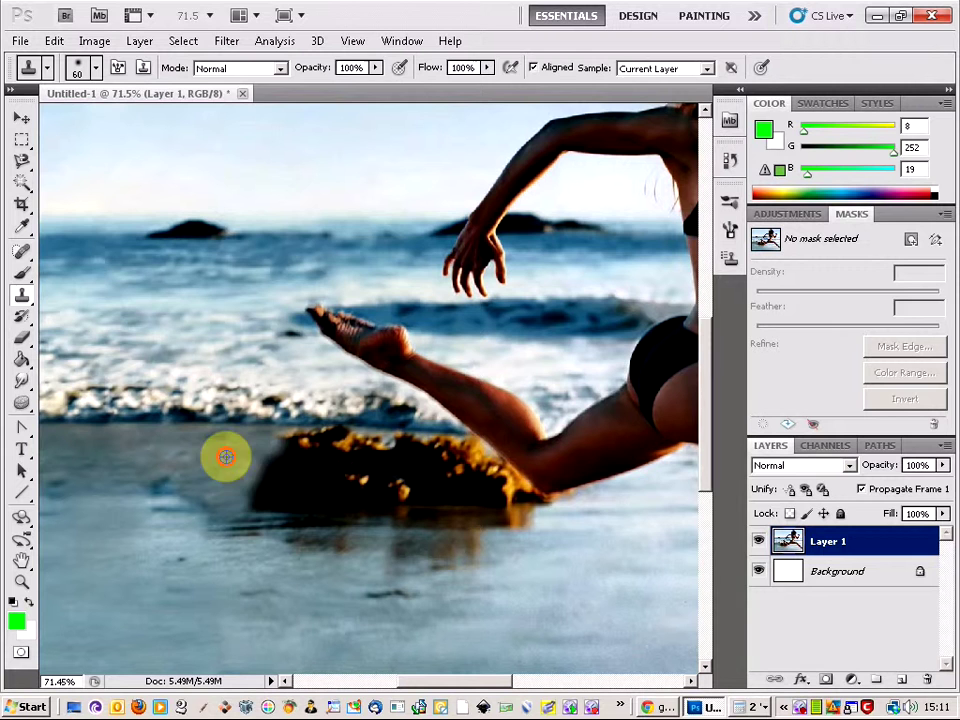
alt+click(226, 456)
mouse_move(250, 484)
mouse_down()
mouse_move(261, 491)
mouse_move(249, 497)
mouse_move(278, 504)
mouse_move(240, 486)
mouse_move(298, 508)
mouse_move(270, 506)
mouse_move(261, 465)
mouse_move(285, 456)
mouse_up()
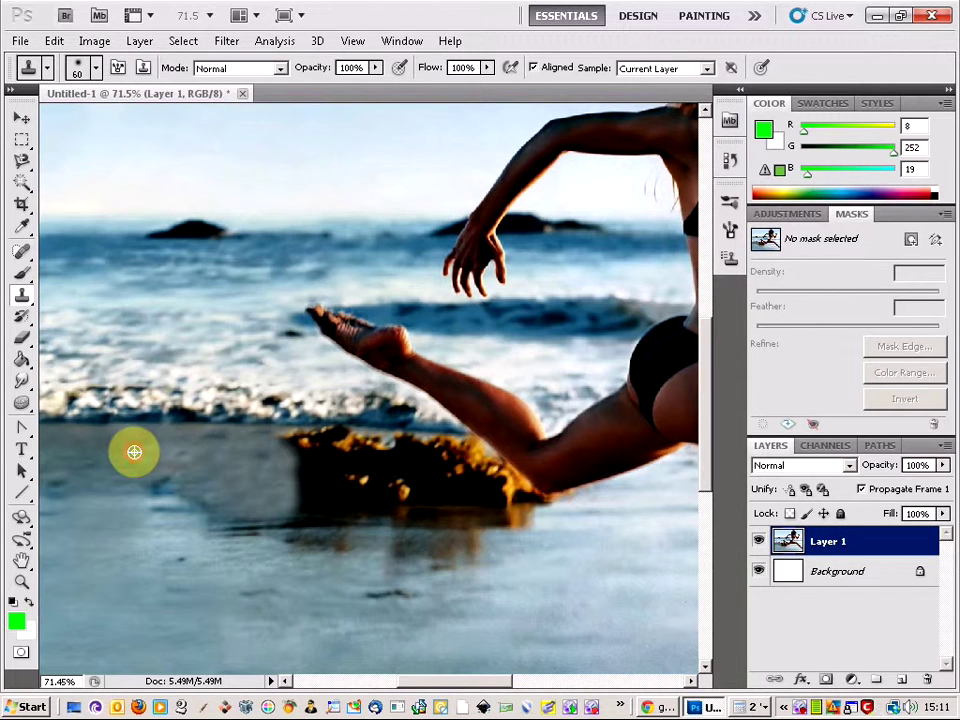
Step: Clone sampled sand further over the dark left-middle part of the rock, taking fresh samples from several sand areas
alt+click(134, 452)
mouse_move(314, 456)
mouse_down()
mouse_move(276, 445)
mouse_move(296, 445)
mouse_move(277, 445)
mouse_move(278, 469)
mouse_move(310, 477)
mouse_move(314, 486)
mouse_move(297, 485)
mouse_move(318, 501)
mouse_move(279, 485)
mouse_move(327, 501)
mouse_move(345, 491)
mouse_move(266, 483)
mouse_move(342, 455)
mouse_move(313, 444)
mouse_up()
alt+click(182, 463)
alt+click(203, 462)
alt+click(246, 499)
alt+click(262, 450)
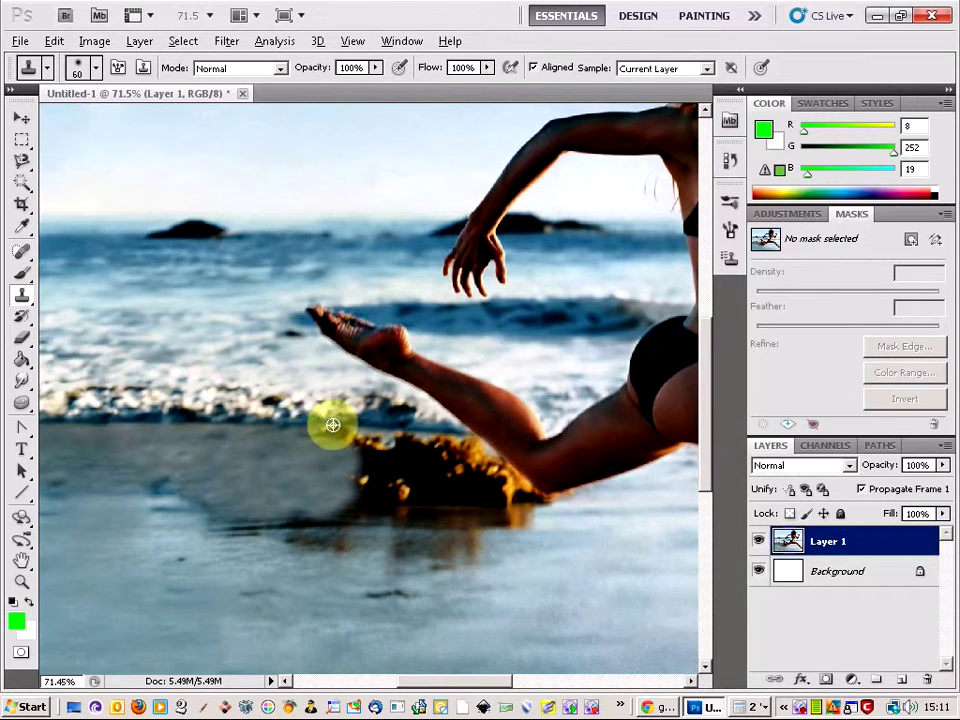
Step: Clone the shoreline along the rock's upper edge towards the calf so the sand meets the waves
alt+click(288, 418)
drag(359, 431, 322, 427)
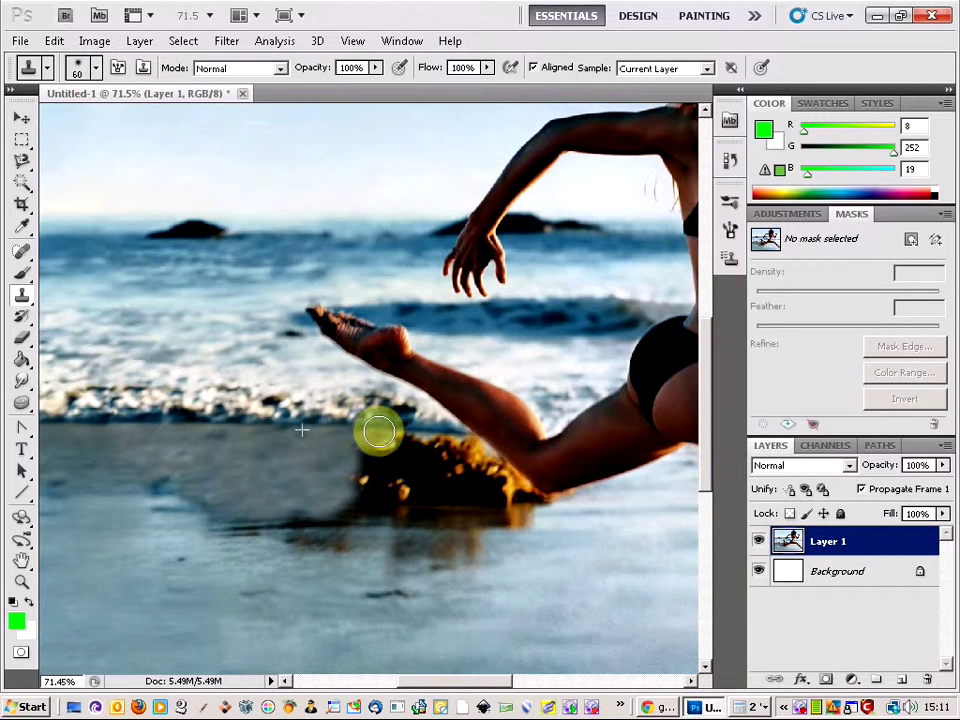
drag(398, 430, 429, 432)
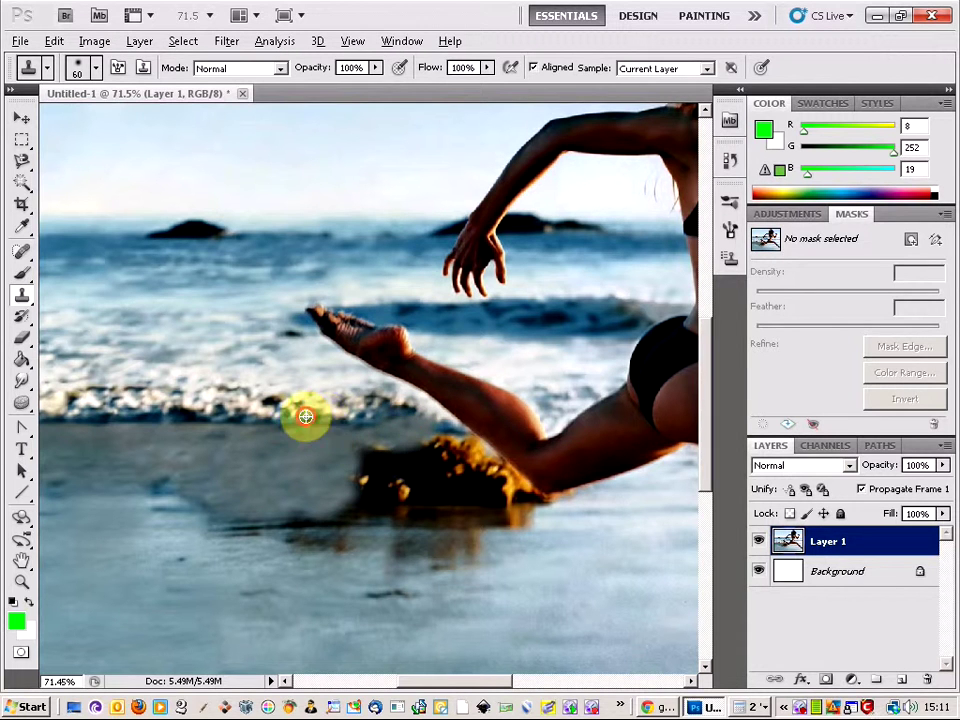
click(392, 424)
click(416, 423)
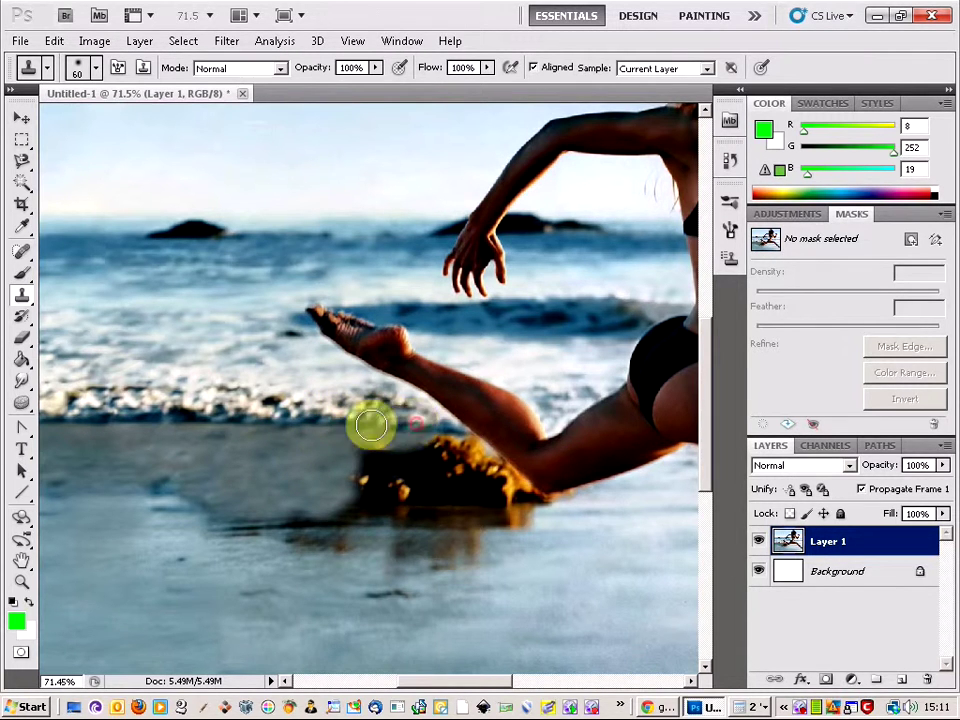
Step: Clone sand over the middle of the rock and wet sand along its base, covering the dark waterline streaks
mouse_move(313, 450)
mouse_down()
mouse_move(379, 451)
mouse_move(352, 448)
mouse_move(369, 461)
mouse_move(317, 462)
mouse_move(373, 483)
mouse_up()
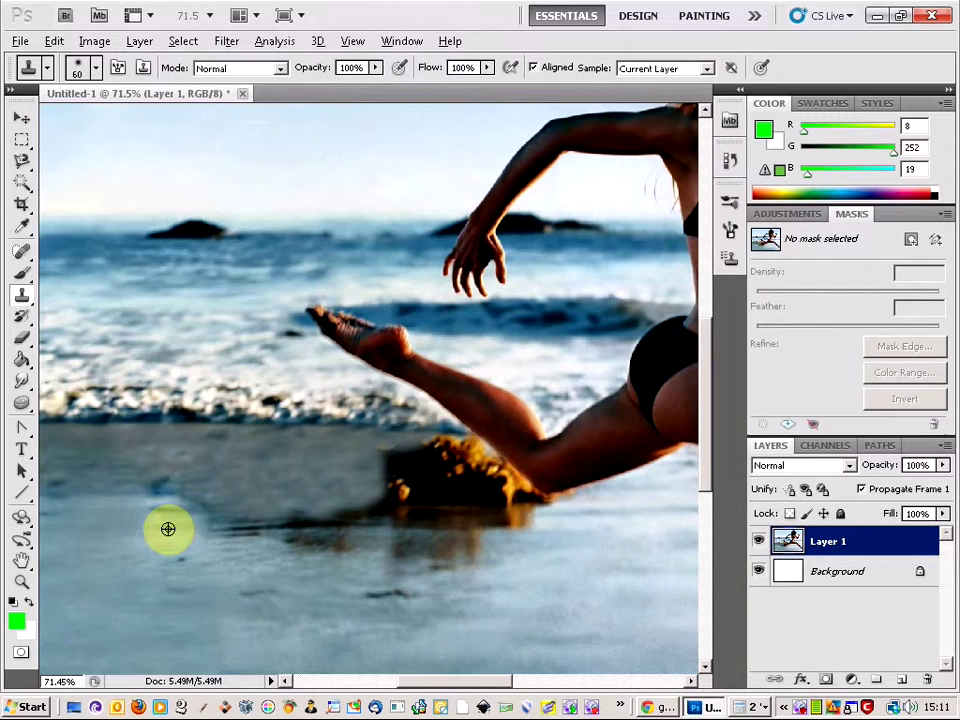
alt+click(128, 527)
mouse_move(218, 518)
mouse_down()
mouse_move(325, 527)
mouse_move(268, 521)
mouse_move(363, 516)
mouse_move(355, 516)
mouse_move(361, 508)
mouse_move(307, 518)
mouse_move(393, 516)
mouse_move(357, 510)
mouse_move(390, 510)
mouse_move(388, 502)
mouse_move(329, 497)
mouse_move(385, 487)
mouse_move(277, 512)
mouse_move(430, 523)
mouse_move(328, 485)
mouse_move(408, 467)
mouse_move(377, 460)
mouse_move(391, 456)
mouse_move(456, 450)
mouse_move(369, 459)
mouse_move(428, 454)
mouse_move(405, 457)
mouse_move(421, 471)
mouse_move(386, 472)
mouse_move(440, 481)
mouse_move(372, 482)
mouse_move(368, 508)
mouse_move(426, 510)
mouse_up()
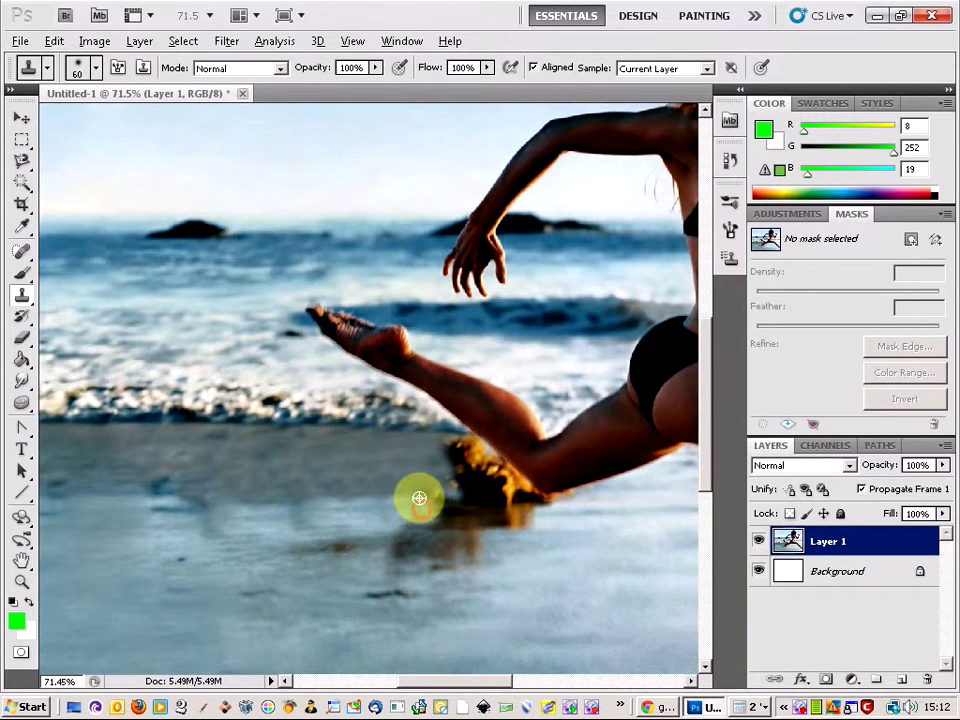
Step: Clone sand over the rest of the dark rock and its brown reflection, leaving only the fringe touching the leg
mouse_move(527, 534)
mouse_down()
mouse_move(485, 524)
mouse_move(476, 532)
mouse_move(491, 531)
mouse_move(471, 538)
mouse_move(508, 540)
mouse_move(514, 545)
mouse_move(480, 560)
mouse_move(501, 560)
mouse_move(440, 559)
mouse_move(526, 545)
mouse_move(440, 554)
mouse_move(466, 563)
mouse_move(456, 554)
mouse_move(475, 539)
mouse_move(417, 547)
mouse_move(461, 544)
mouse_move(450, 530)
mouse_move(476, 532)
mouse_move(432, 521)
mouse_move(500, 521)
mouse_move(437, 498)
mouse_move(472, 522)
mouse_move(498, 511)
mouse_move(427, 508)
mouse_move(402, 472)
mouse_move(470, 486)
mouse_move(422, 485)
mouse_move(484, 483)
mouse_move(442, 465)
mouse_up()
alt+click(536, 544)
alt+click(514, 544)
click(438, 558)
alt+click(527, 546)
alt+click(403, 471)
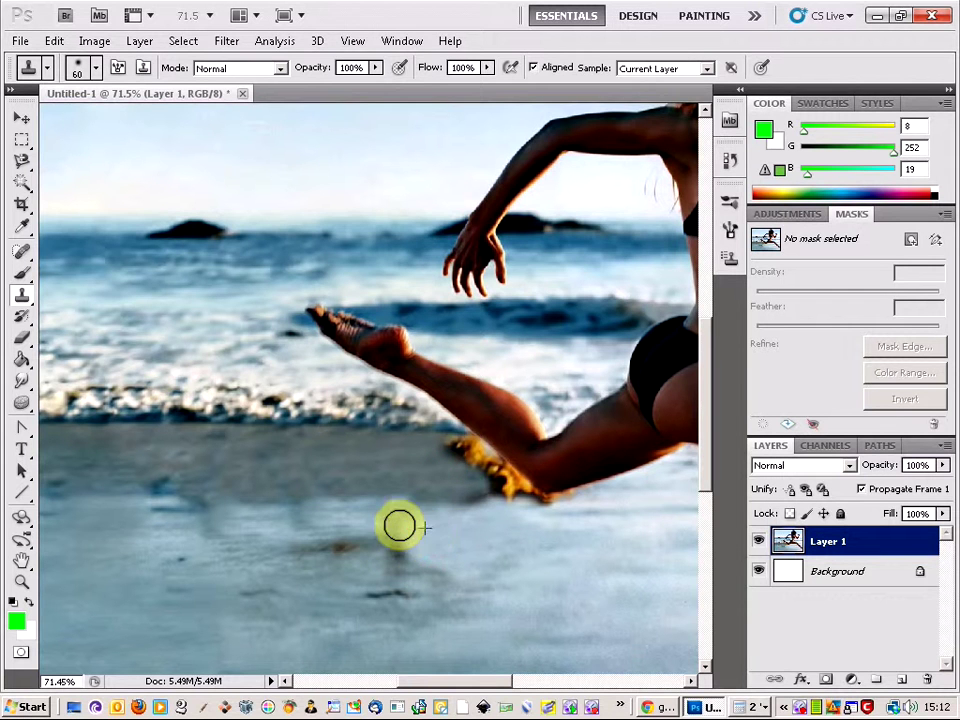
Step: Clone clean wet sand over the brownish smudges left beneath the removed rock
scroll(336, 529, down, 2)
scroll(300, 516, down, 2)
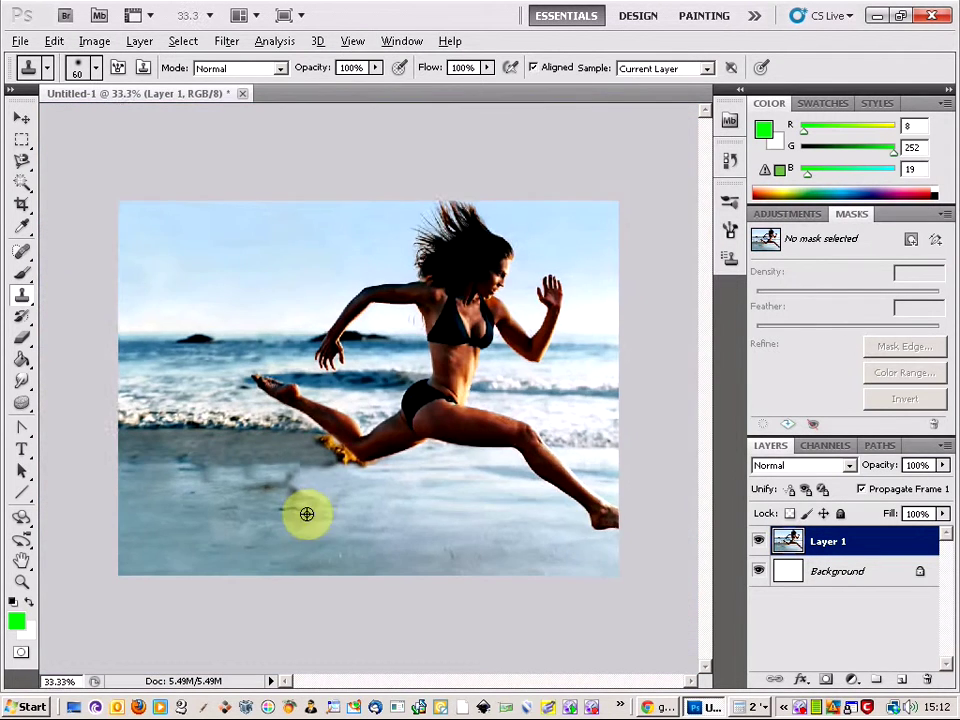
scroll(302, 501, up, 2)
scroll(290, 503, up, 2)
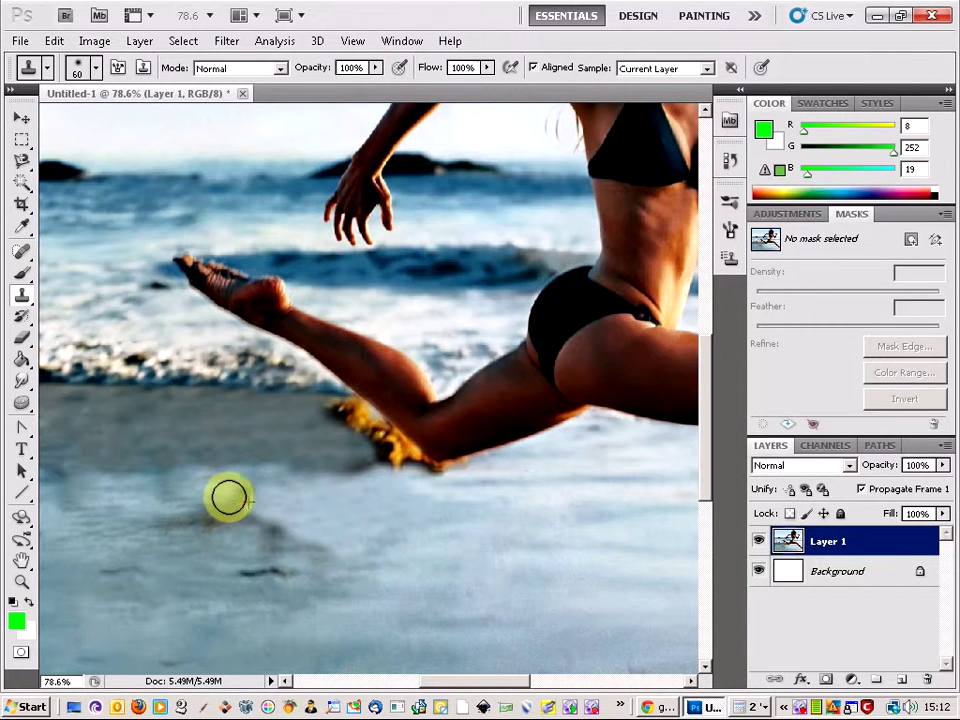
alt+click(244, 495)
click(276, 495)
click(255, 495)
click(225, 494)
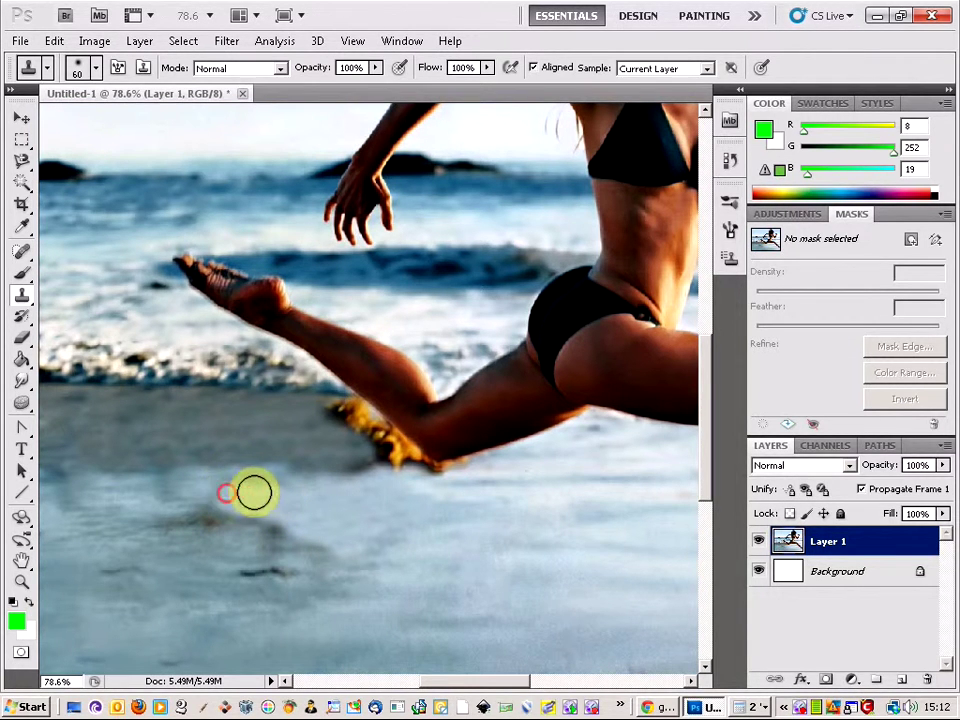
alt+click(234, 496)
click(212, 495)
Step: Enter Quick Mask mode and brush a mask along the calf's lower edge beside the yellow seaweed, down to the knee
scroll(255, 493, down, 3)
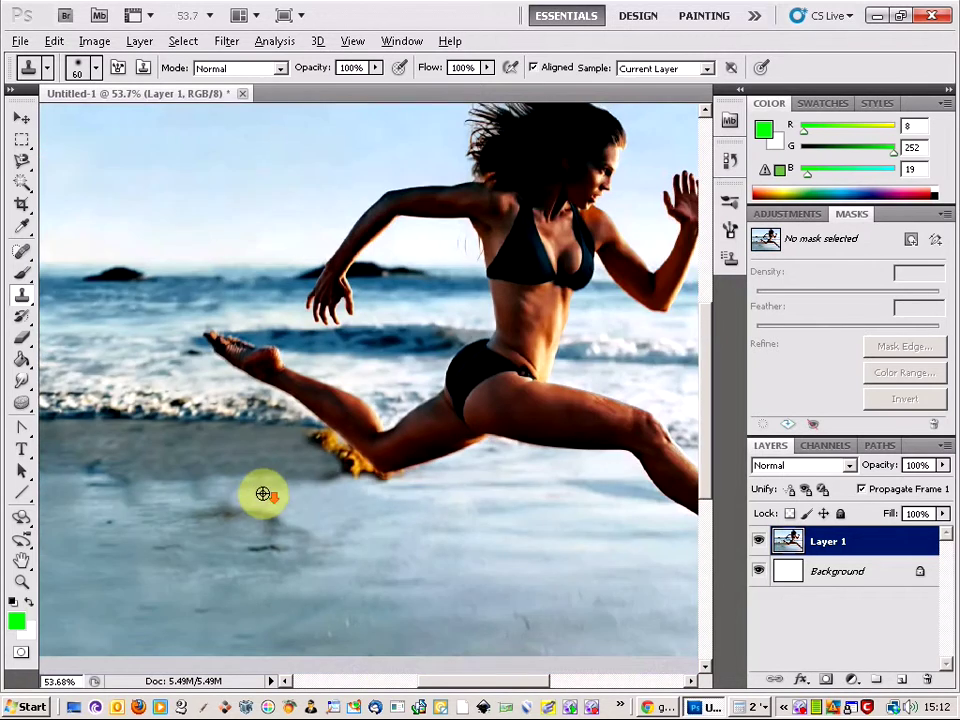
scroll(290, 495, up, 4)
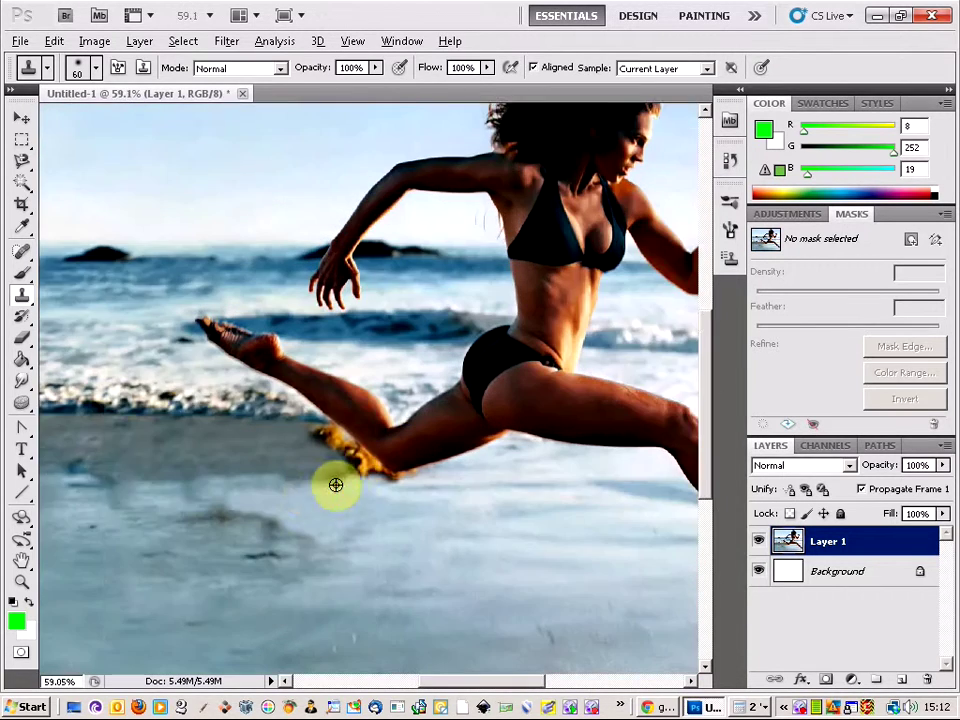
scroll(373, 457, up, 1)
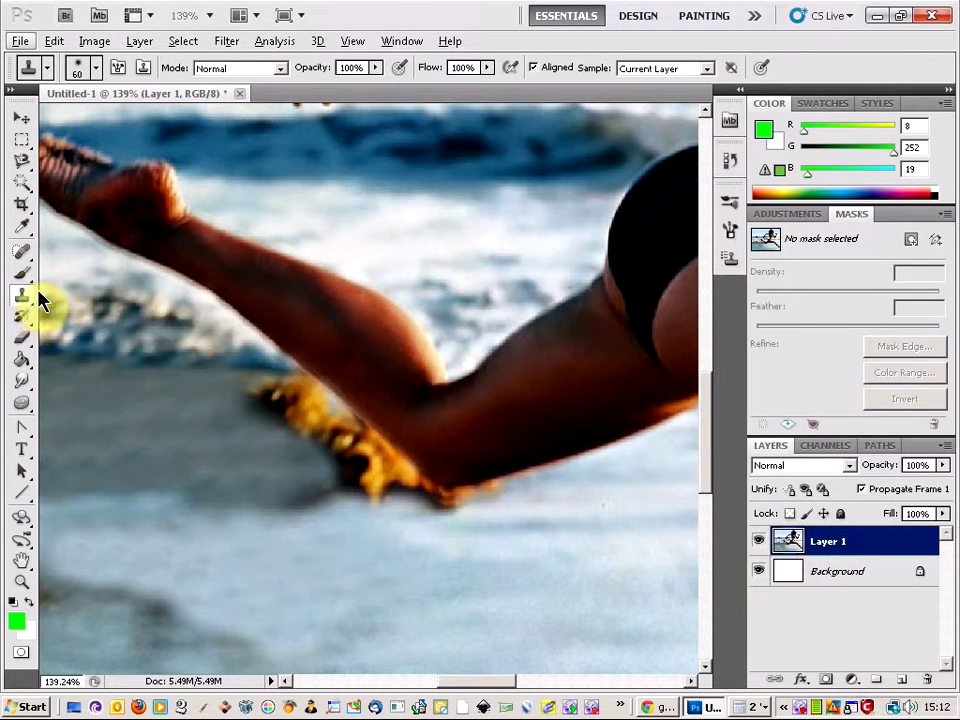
key(q)
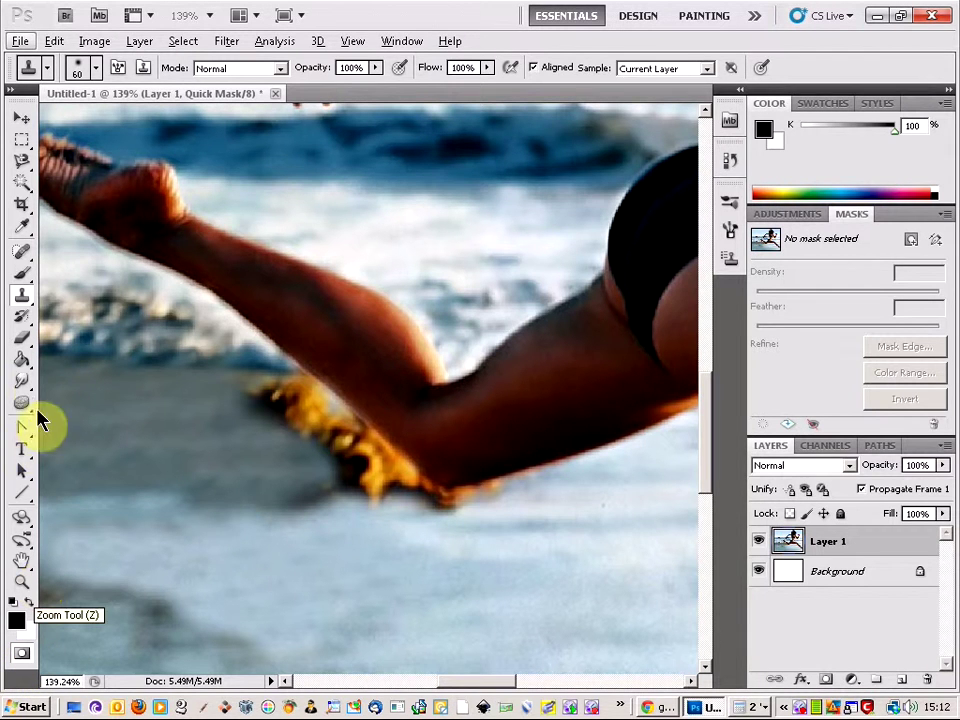
click(22, 272)
click(60, 276)
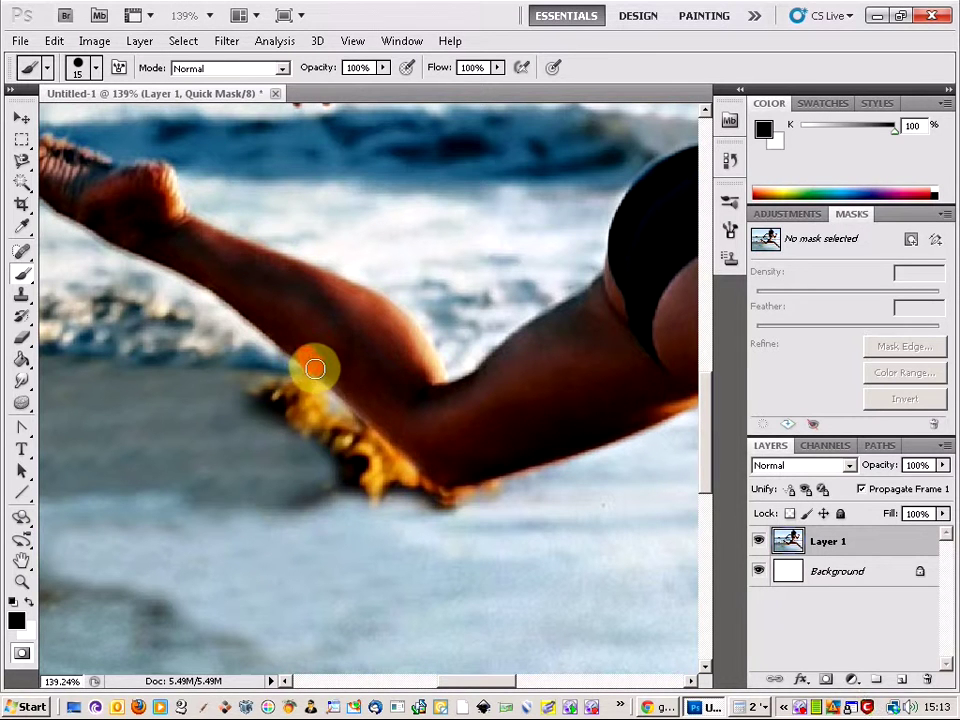
drag(333, 377, 381, 376)
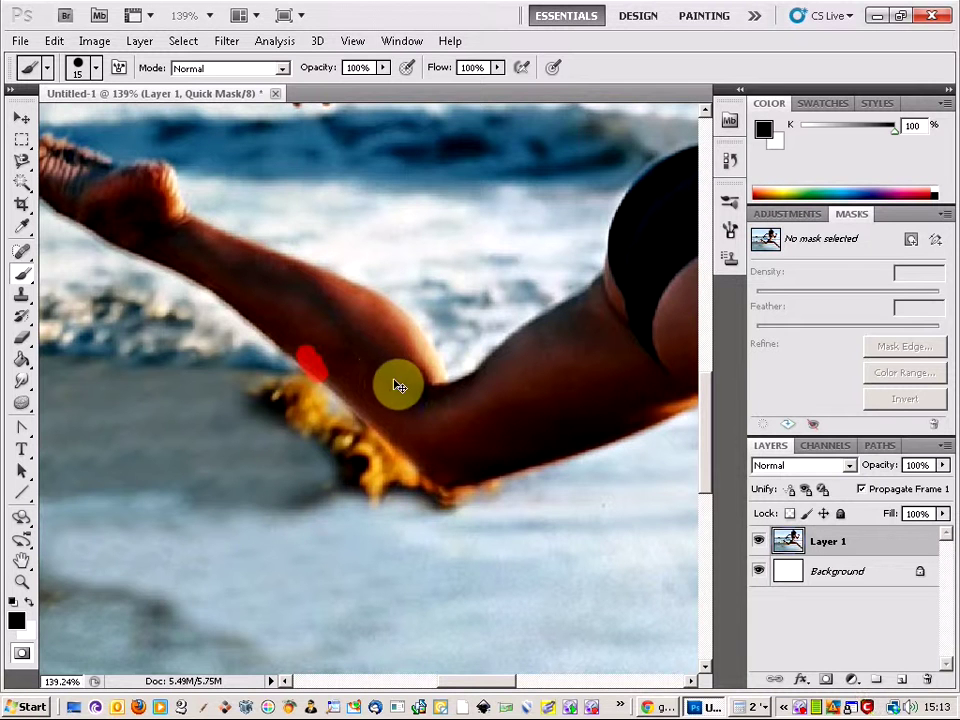
key(ctrl+alt+z)
scroll(306, 388, up, 7)
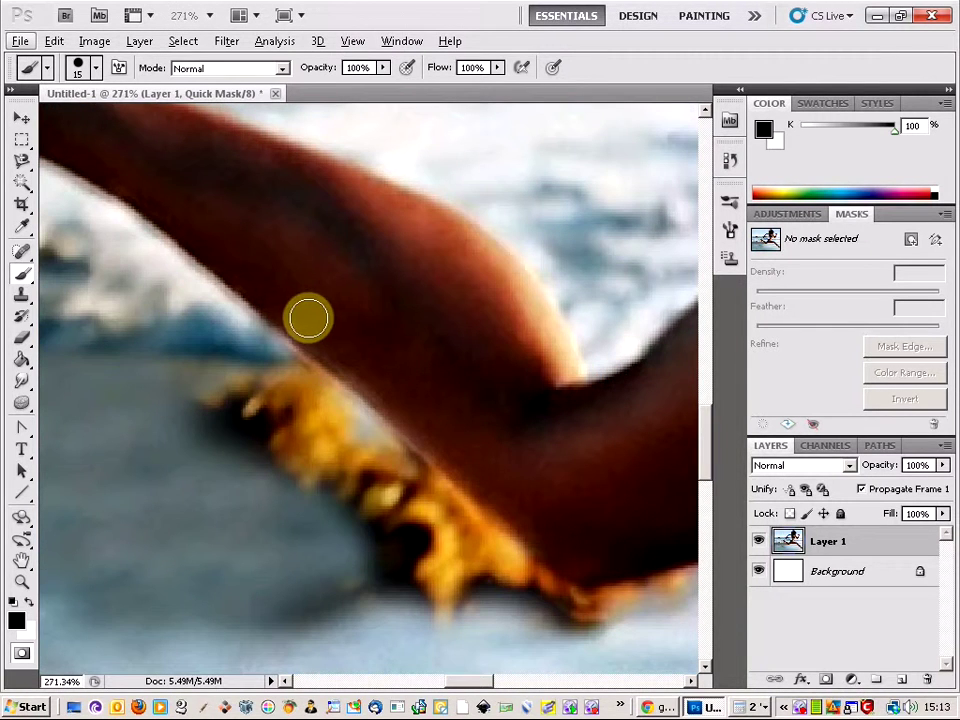
drag(298, 318, 558, 537)
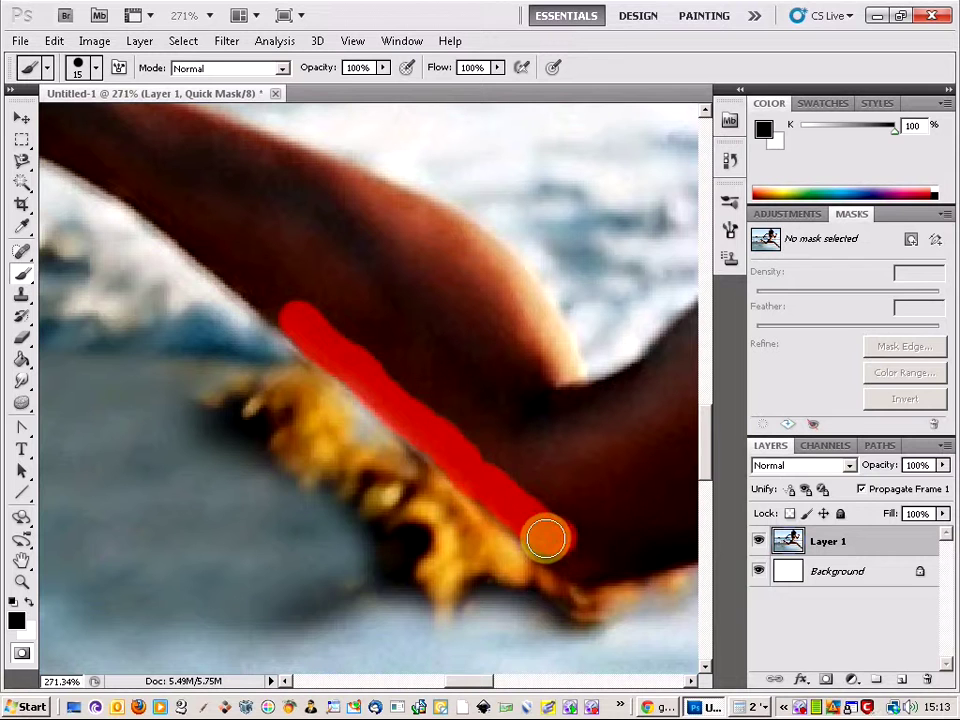
drag(549, 541, 572, 556)
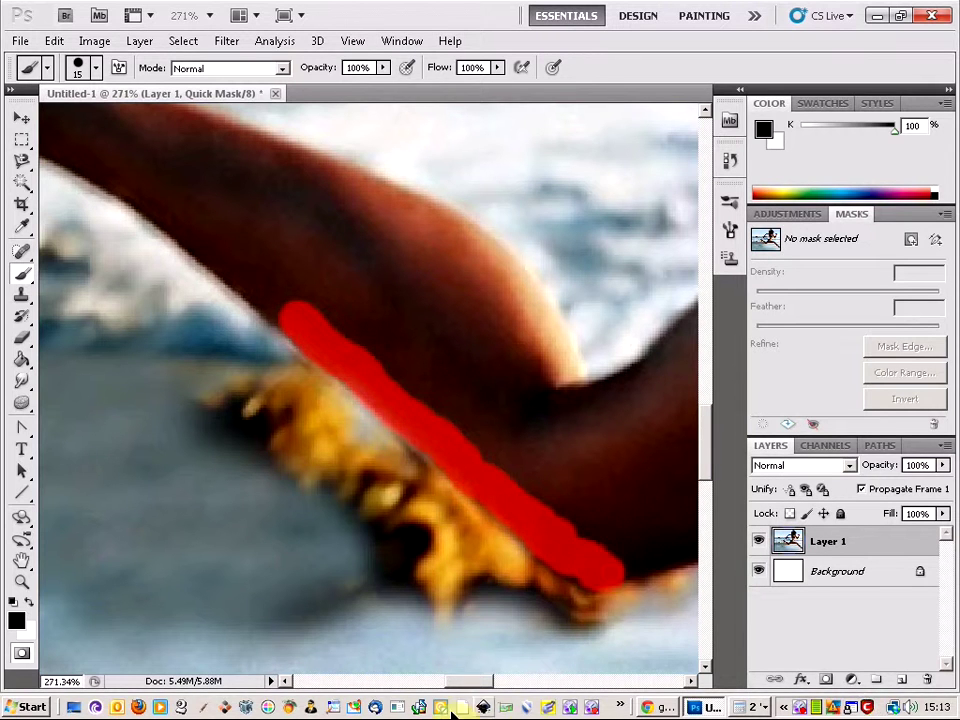
Step: Extend the mask along the underside of the thigh and fill it across the bent knee and adjoining calf
drag(467, 683, 497, 682)
click(215, 568)
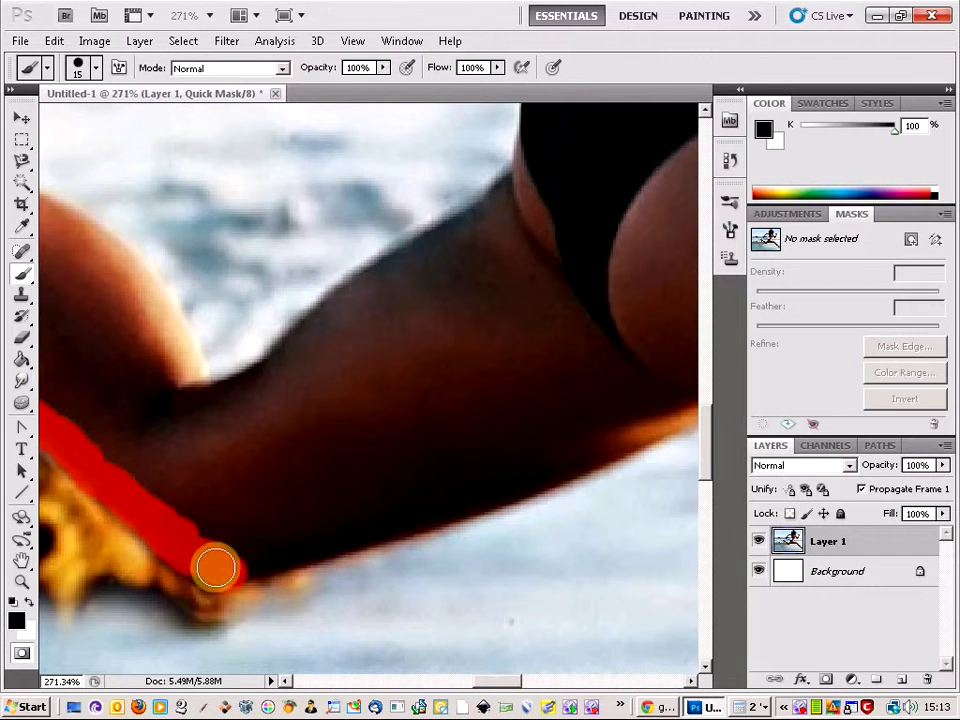
mouse_move(222, 574)
mouse_down()
mouse_move(413, 518)
mouse_move(311, 322)
mouse_up()
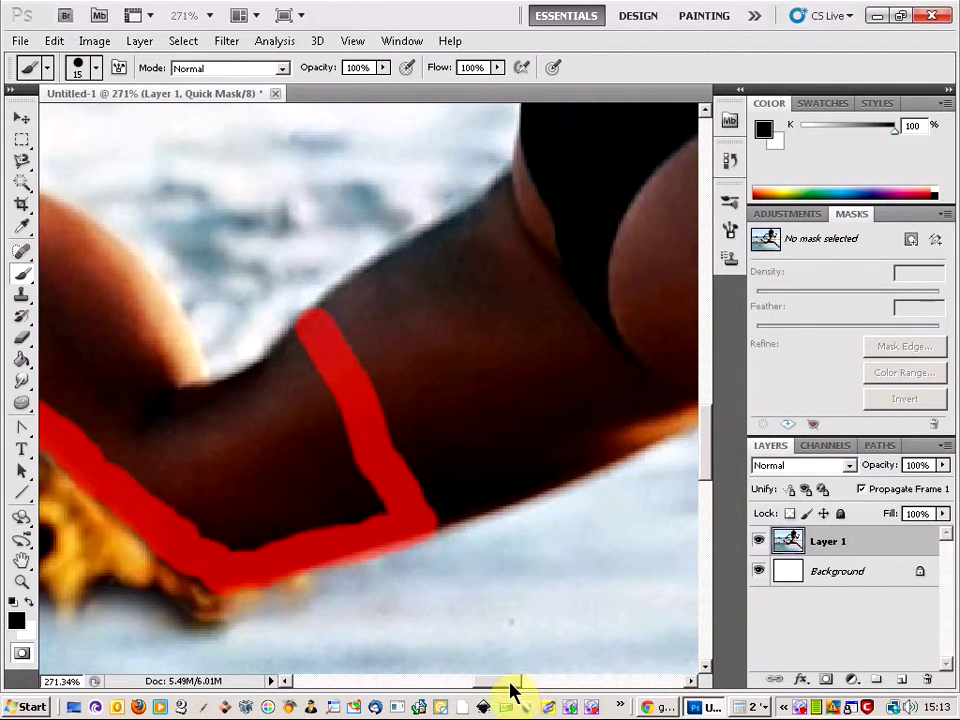
drag(510, 690, 484, 686)
mouse_move(536, 568)
mouse_down()
mouse_move(357, 425)
mouse_move(241, 308)
mouse_move(564, 541)
mouse_move(263, 301)
mouse_move(305, 314)
mouse_move(495, 431)
mouse_move(584, 526)
mouse_move(578, 535)
mouse_move(438, 420)
mouse_move(431, 381)
mouse_move(543, 505)
mouse_move(439, 425)
mouse_move(613, 516)
mouse_move(661, 516)
mouse_move(676, 507)
mouse_move(527, 514)
mouse_move(657, 474)
mouse_move(557, 482)
mouse_move(631, 454)
mouse_move(599, 447)
mouse_move(646, 448)
mouse_move(553, 332)
mouse_move(625, 372)
mouse_move(580, 344)
mouse_move(600, 378)
mouse_move(642, 401)
mouse_move(572, 456)
mouse_move(573, 421)
mouse_move(605, 390)
mouse_move(456, 378)
mouse_move(239, 267)
mouse_move(320, 314)
mouse_move(362, 266)
mouse_move(346, 296)
mouse_move(353, 322)
mouse_move(282, 274)
mouse_move(285, 299)
mouse_move(276, 292)
mouse_move(276, 304)
mouse_move(218, 315)
mouse_move(189, 296)
mouse_move(228, 293)
mouse_move(233, 282)
mouse_move(276, 270)
mouse_move(389, 290)
mouse_move(387, 260)
mouse_move(532, 356)
mouse_move(490, 356)
mouse_move(437, 302)
mouse_up()
scroll(284, 416, down, 1)
scroll(283, 415, down, 6)
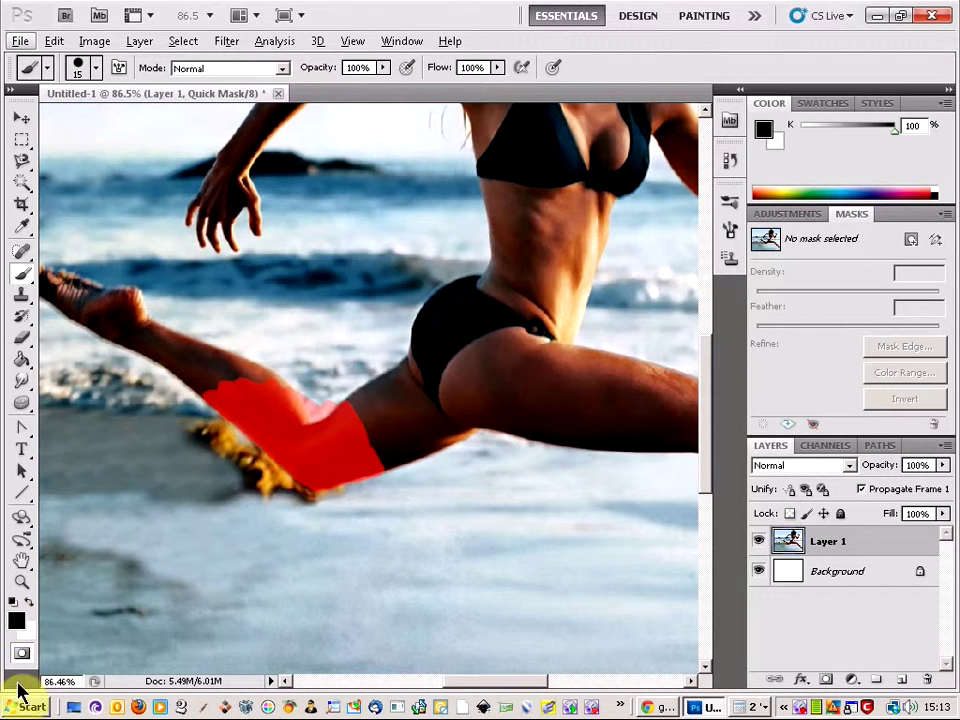
Step: Convert the Quick Mask into a selection protecting the bent leg, and clone dark wet sand over the upper end of the yellow seaweed
click(20, 655)
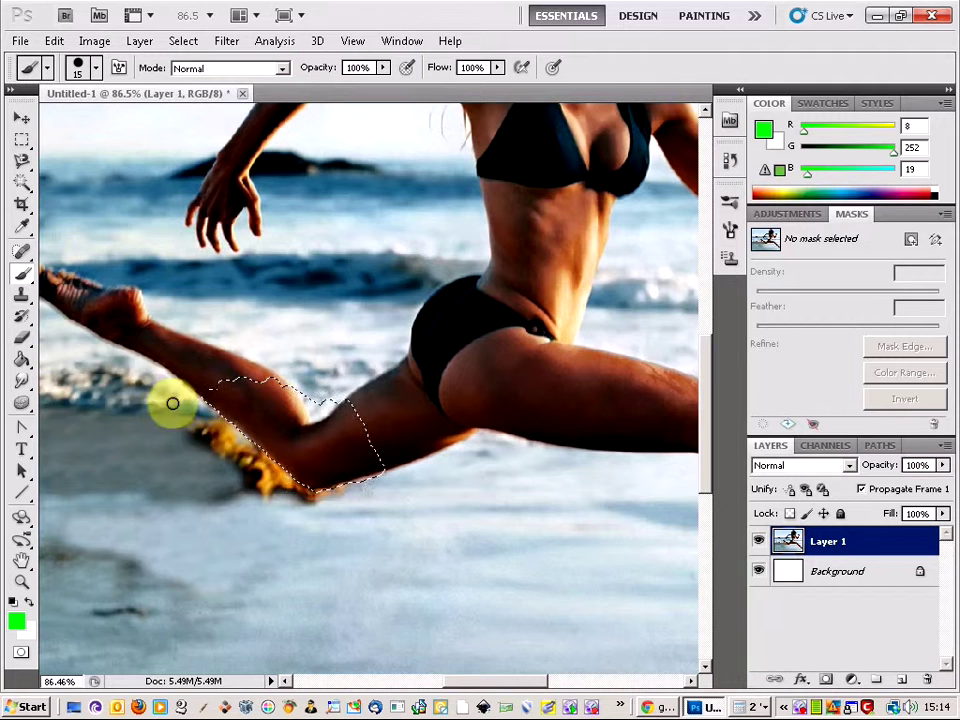
drag(537, 685, 516, 686)
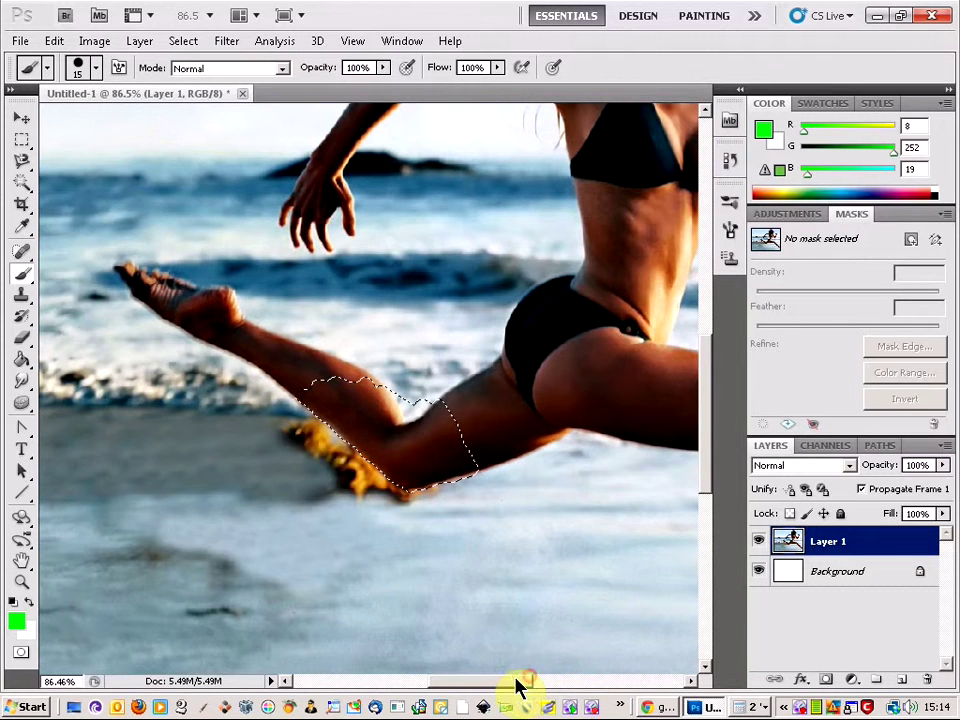
scroll(362, 507, up, 3)
scroll(366, 500, up, 2)
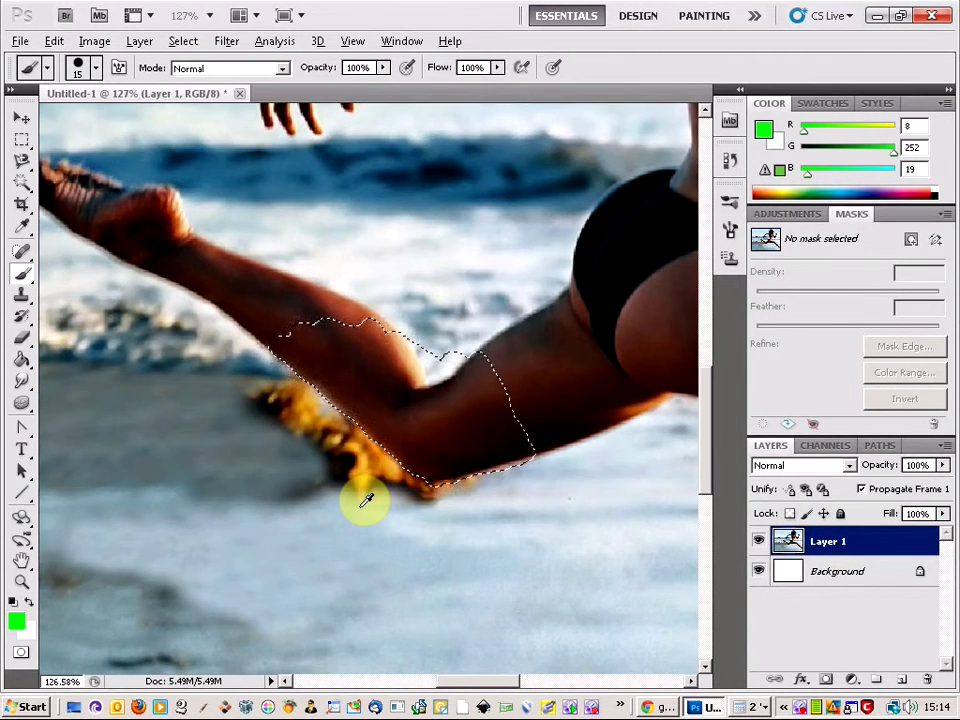
drag(15, 297, 64, 293)
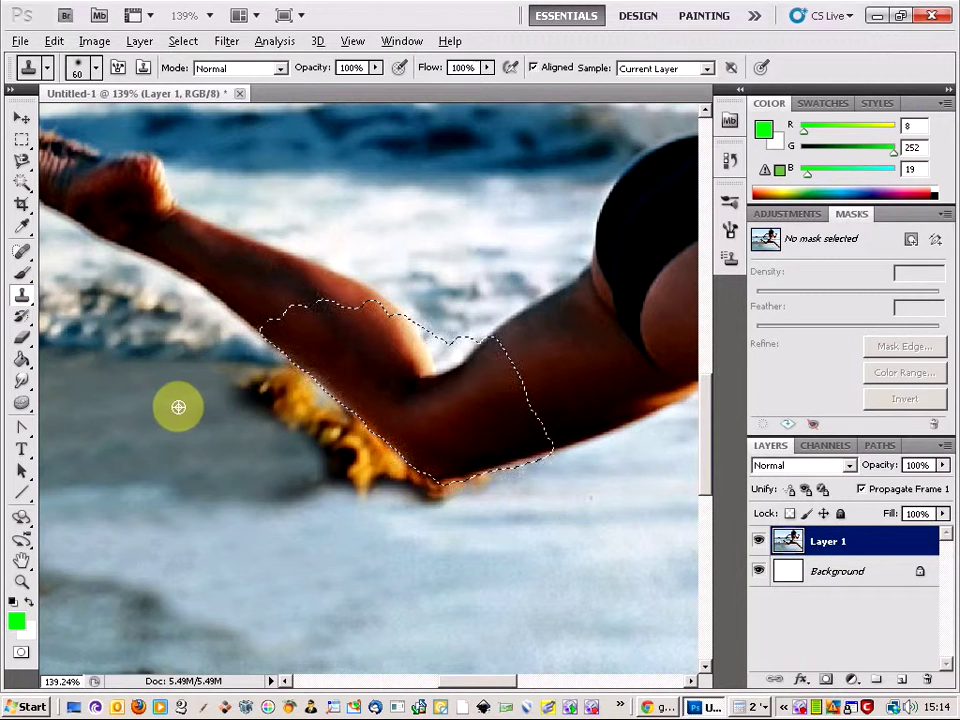
drag(245, 398, 288, 393)
alt+click(234, 398)
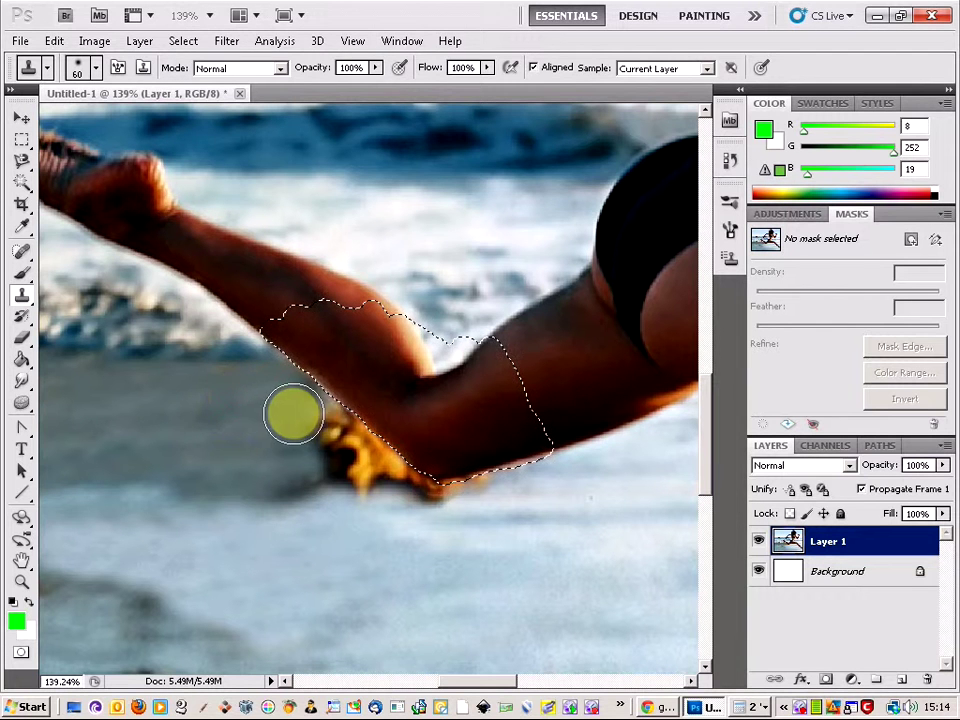
click(302, 416)
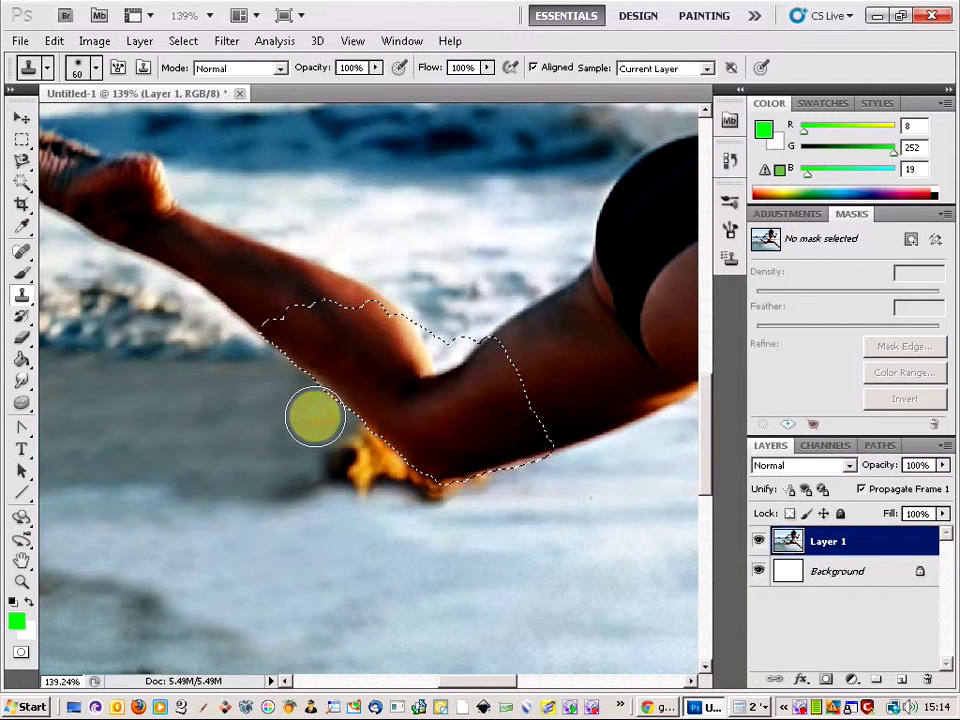
Step: Clone dark wet sand over the remaining yellow seaweed along the calf's lower edge, down toward the knee
alt+click(279, 439)
drag(325, 441, 327, 443)
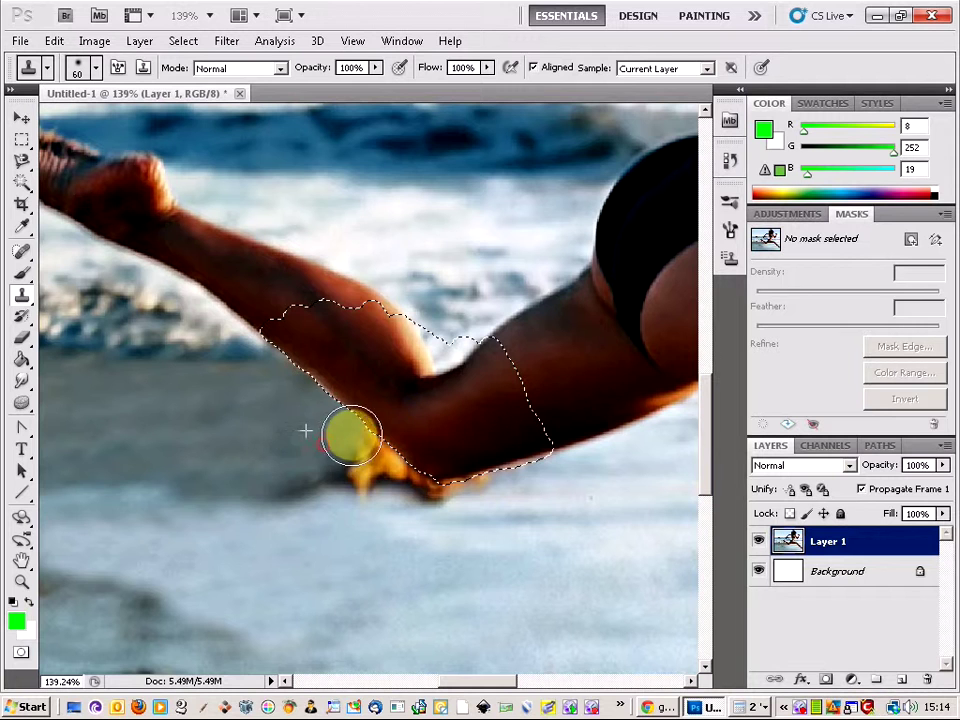
alt+click(276, 443)
click(360, 467)
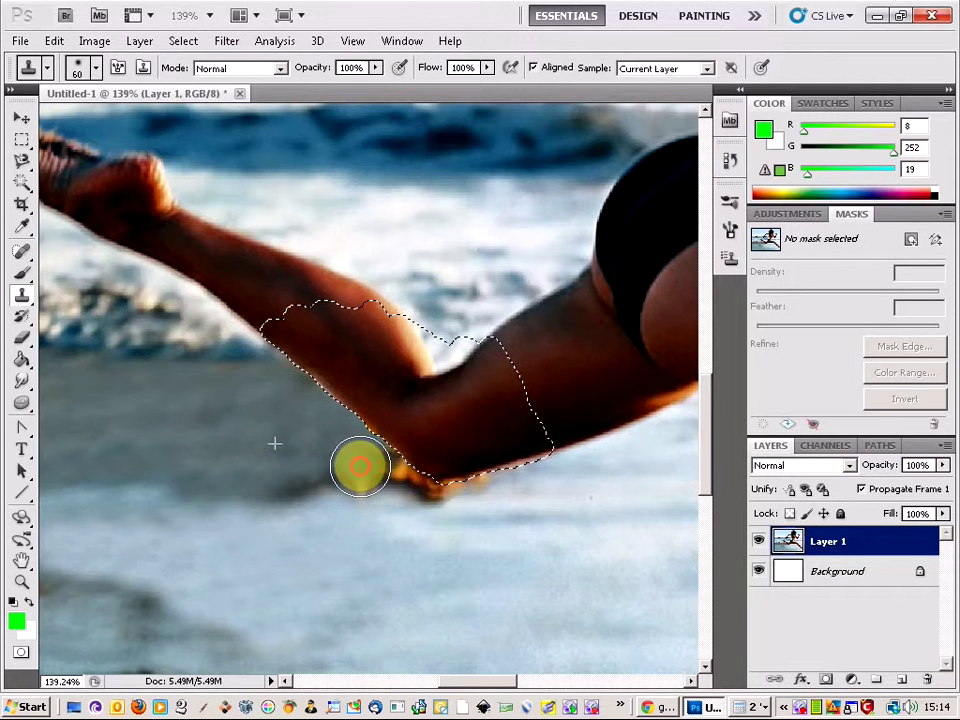
drag(410, 464, 398, 461)
alt+click(276, 435)
mouse_move(306, 472)
mouse_down()
mouse_move(340, 476)
mouse_move(379, 495)
mouse_up()
Step: Clone pale wet sand from below the leg over the last seaweed fringe directly beneath the knee
alt+click(518, 521)
drag(491, 492, 455, 484)
alt+click(465, 523)
click(422, 504)
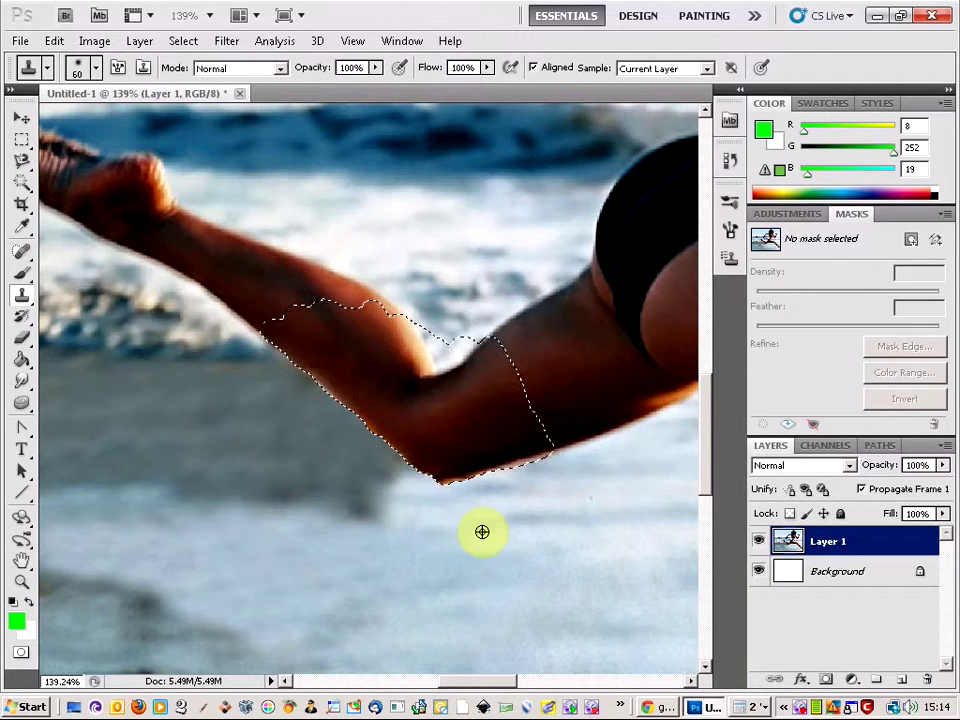
scroll(328, 514, down, 4)
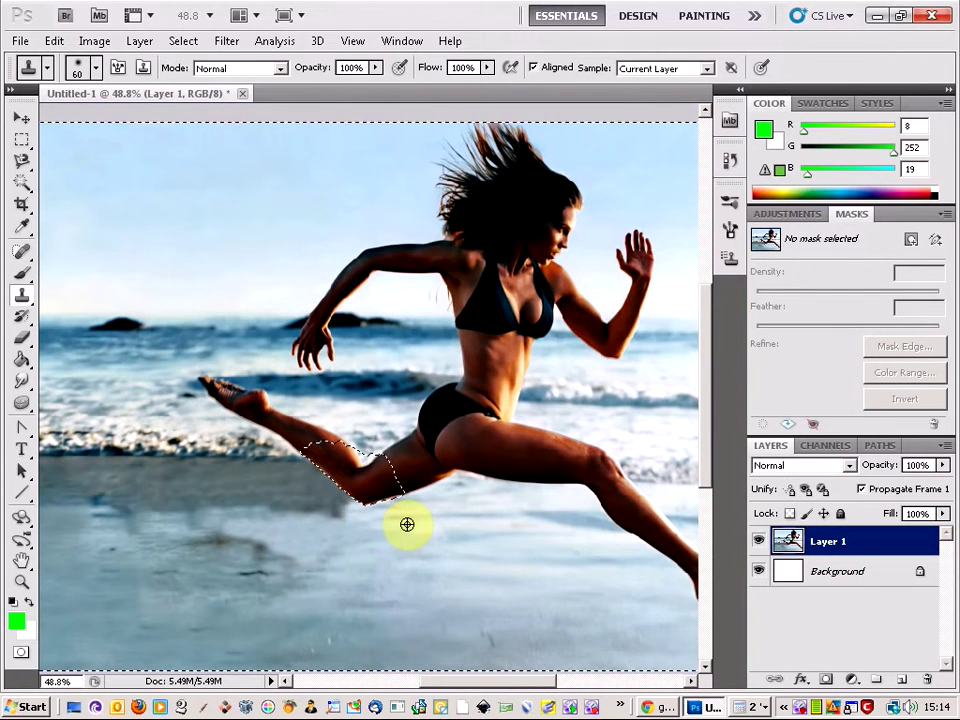
alt+click(370, 527)
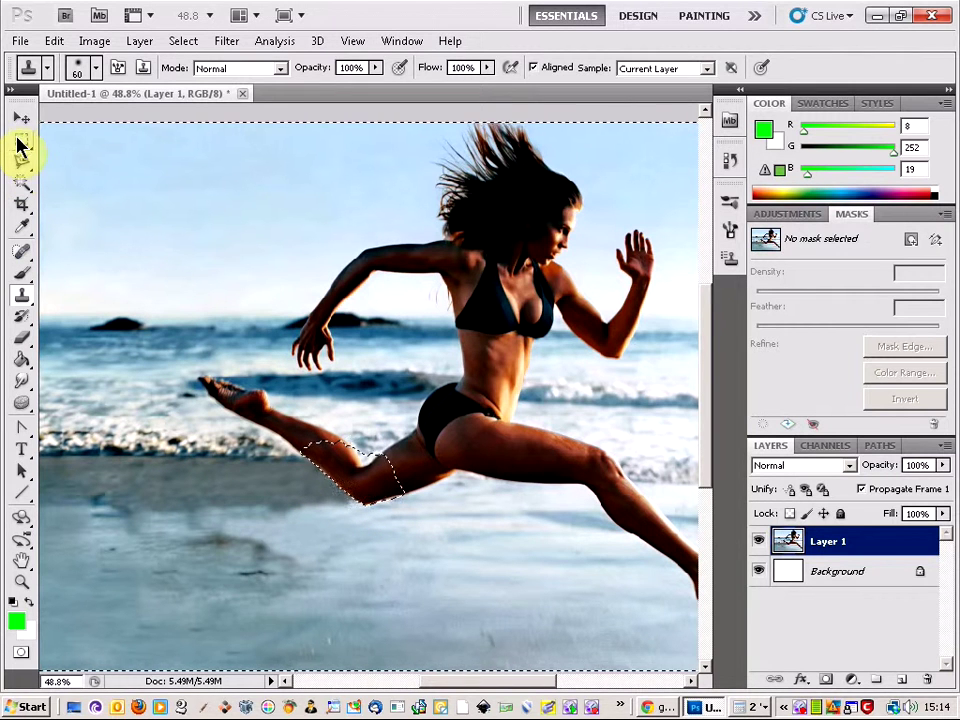
Step: Deselect the selection around the leg and fit the whole retouched photo in view
click(20, 142)
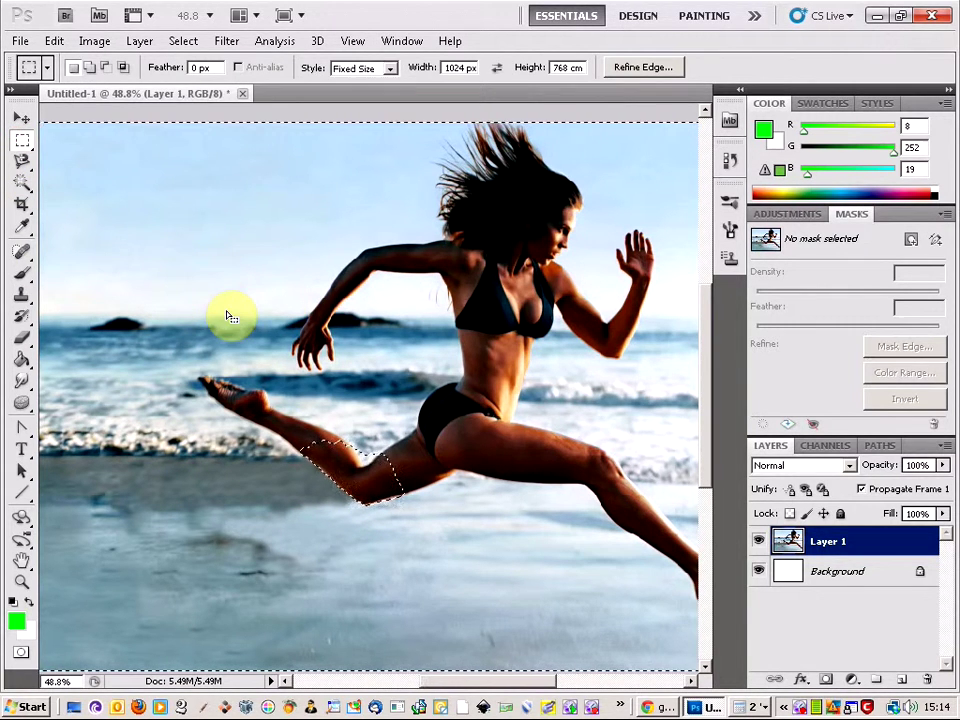
right_click(228, 317)
click(238, 321)
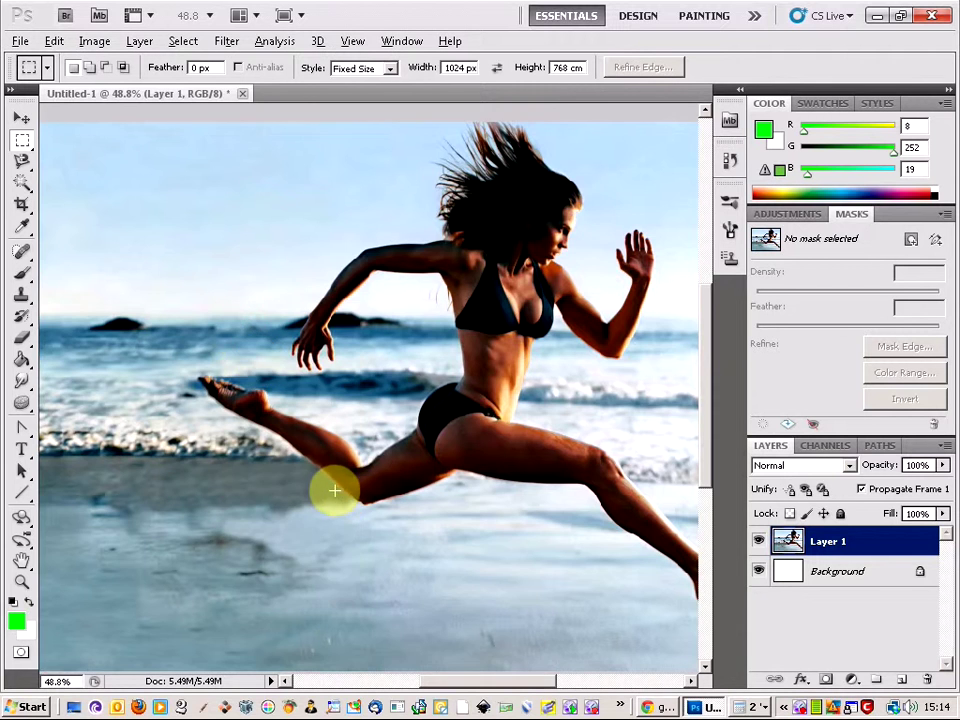
scroll(334, 490, down, 2)
scroll(334, 490, up, 1)
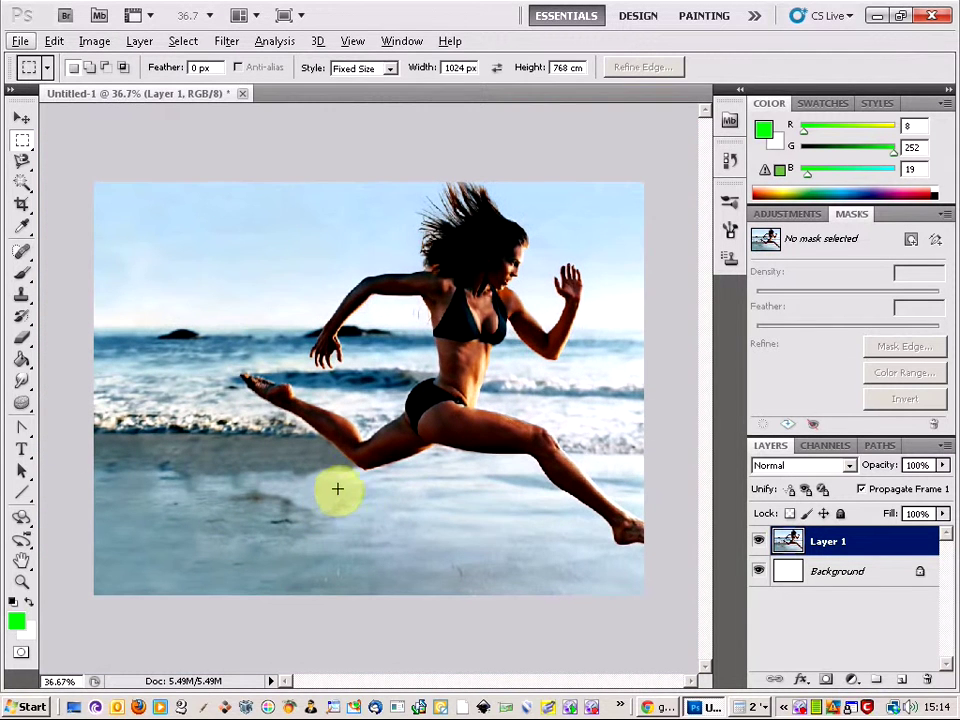